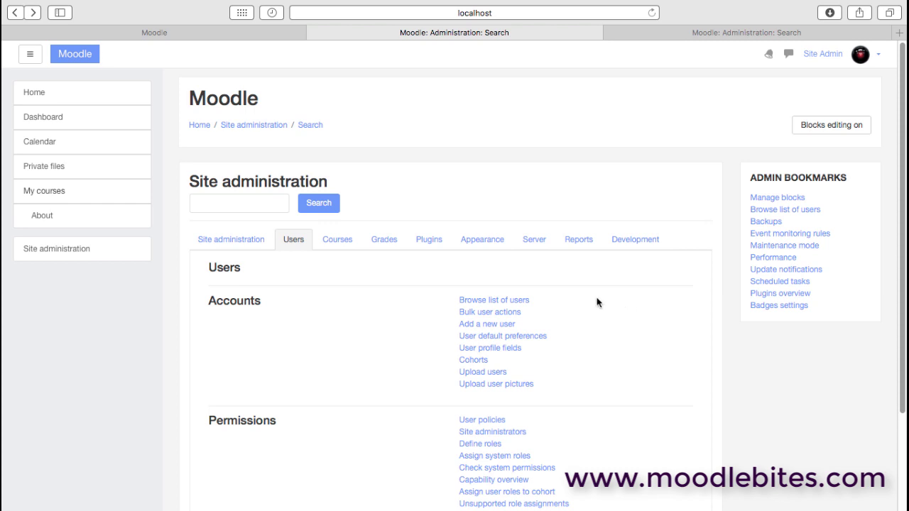
Open Browse list of users under Accounts to see all 6 user accounts
{"action": "left_click", "coordinate": [527, 300]}
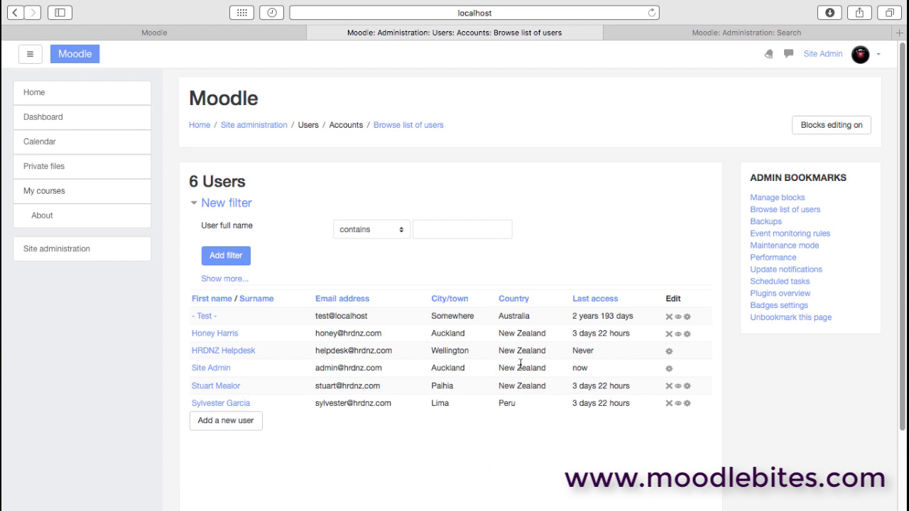
Sort the user list by Country and expand all the extra filter fields
{"action": "left_click", "coordinate": [513, 299]}
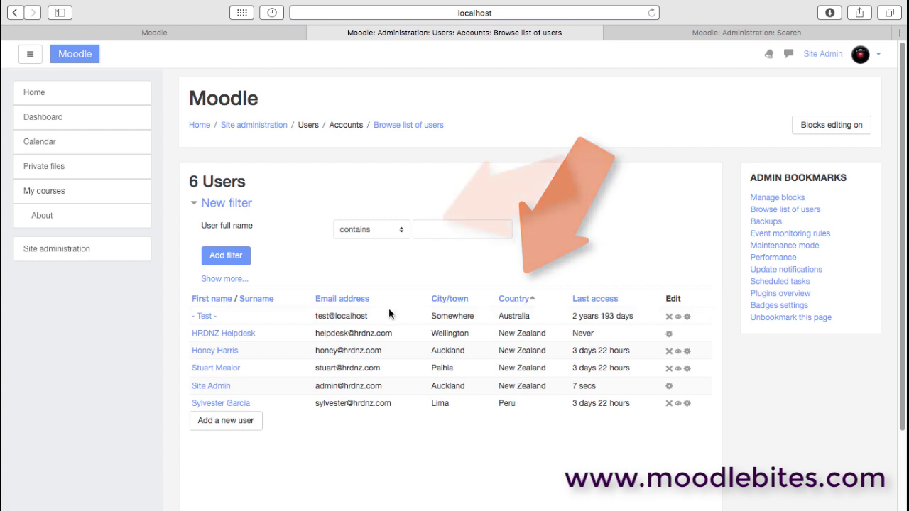
{"action": "left_click", "coordinate": [235, 279]}
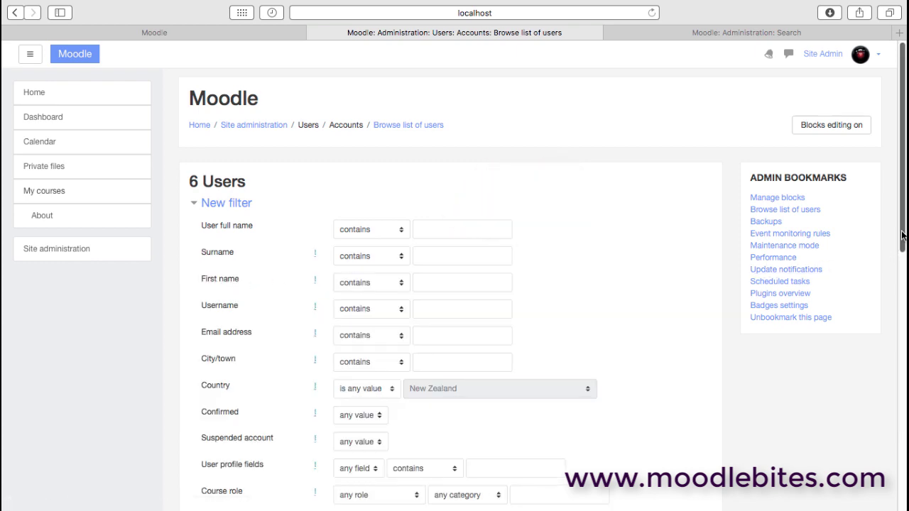
{"action": "scroll", "coordinate": [519, 196], "scroll_direction": "down", "scroll_amount": 4}
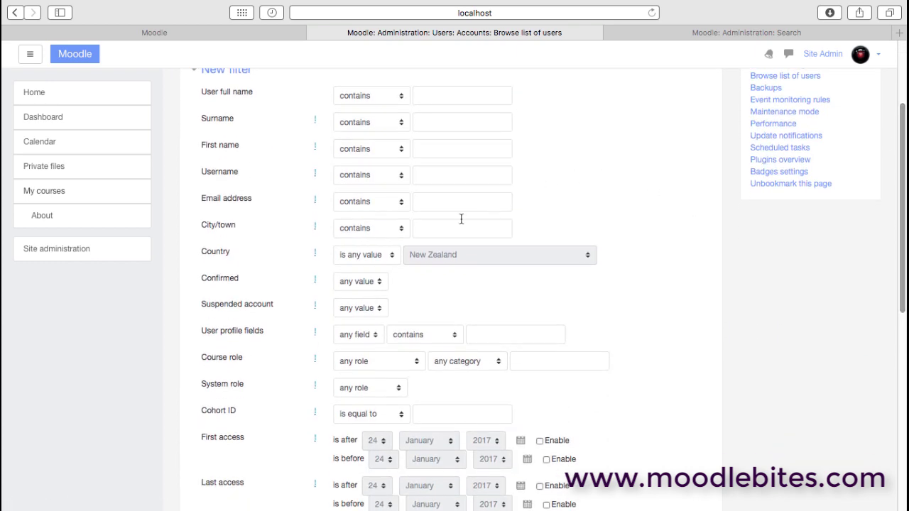
Set the Country filter to 'is equal to' Mexico
{"action": "left_click", "coordinate": [391, 256]}
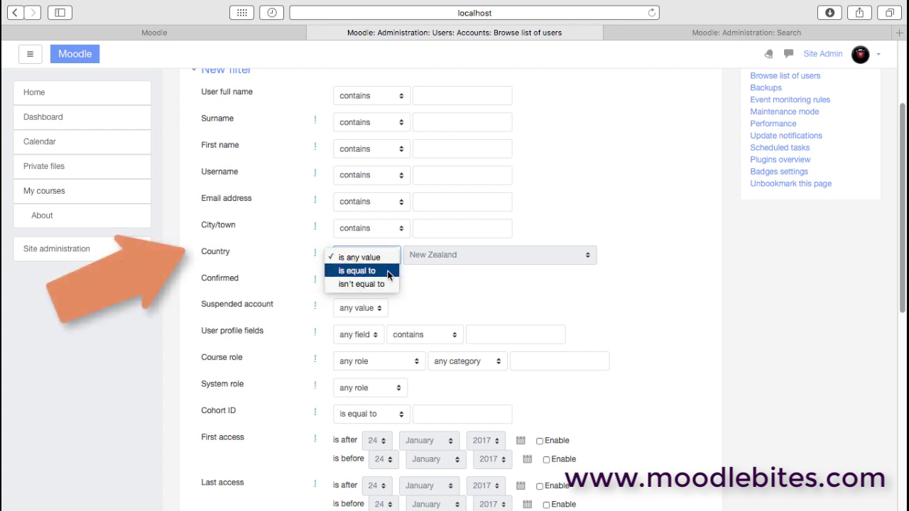
{"action": "left_click", "coordinate": [388, 273]}
{"action": "left_click", "coordinate": [587, 255]}
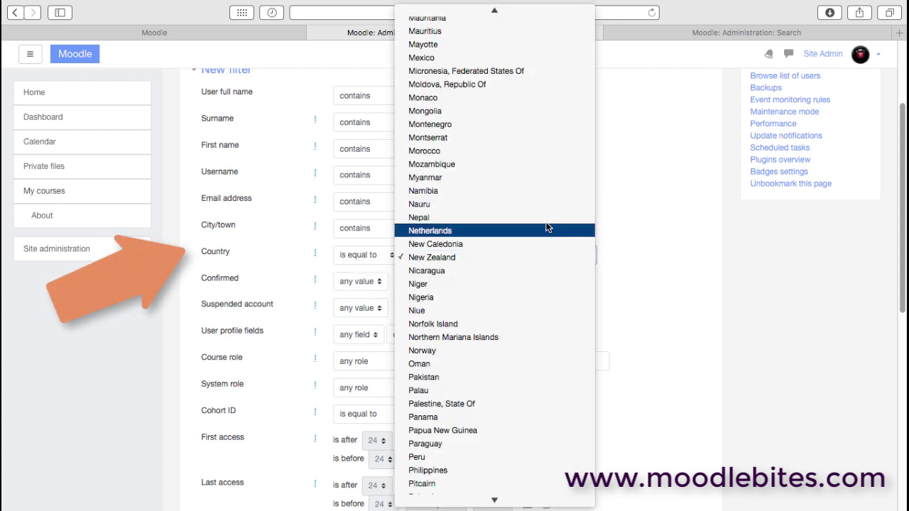
{"action": "left_click", "coordinate": [422, 58]}
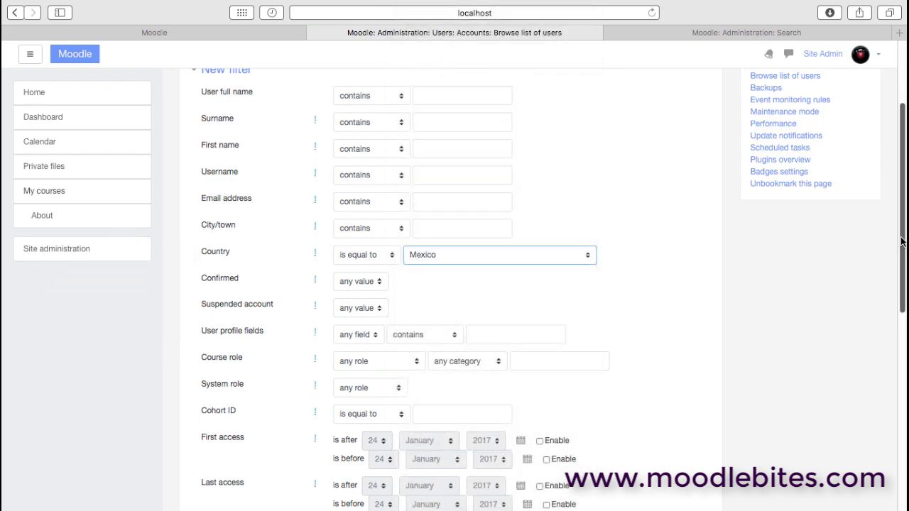
{"action": "left_click_drag", "start_coordinate": [901, 241], "coordinate": [901, 316]}
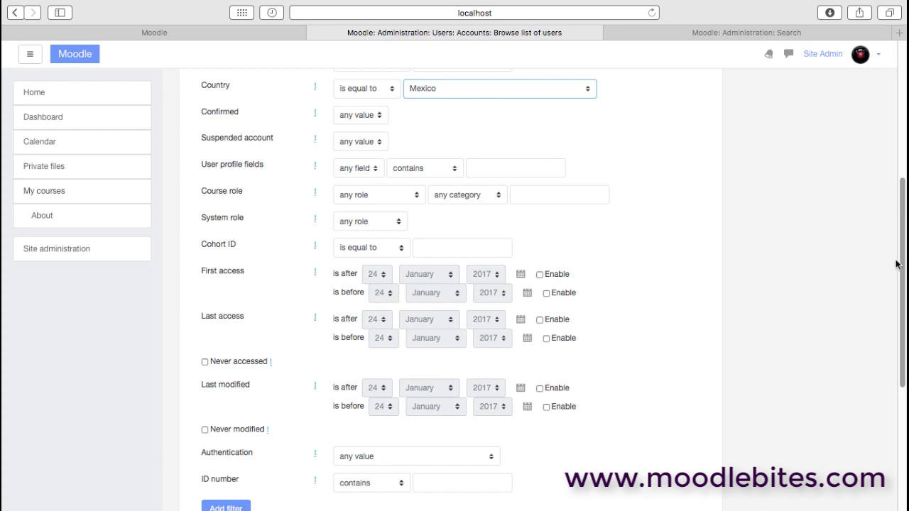
{"action": "left_click_drag", "start_coordinate": [901, 261], "coordinate": [885, 304]}
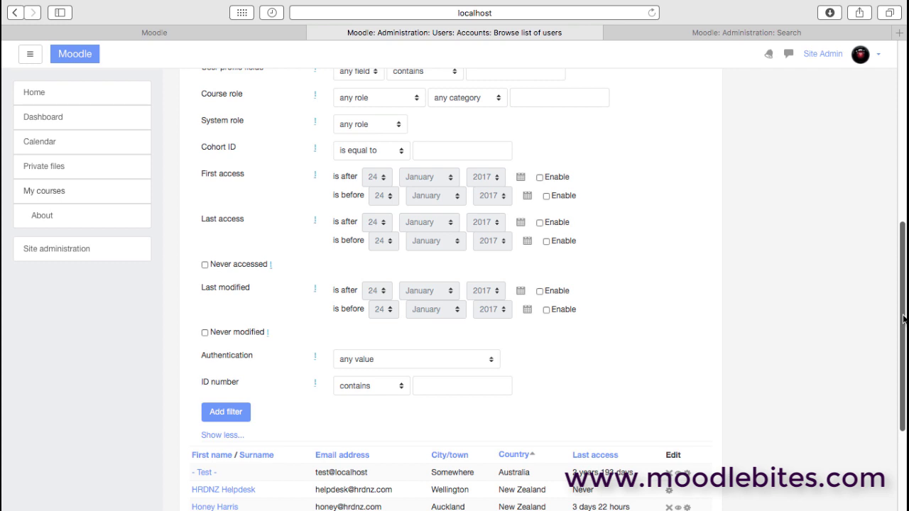
{"action": "left_click_drag", "start_coordinate": [904, 320], "coordinate": [902, 134]}
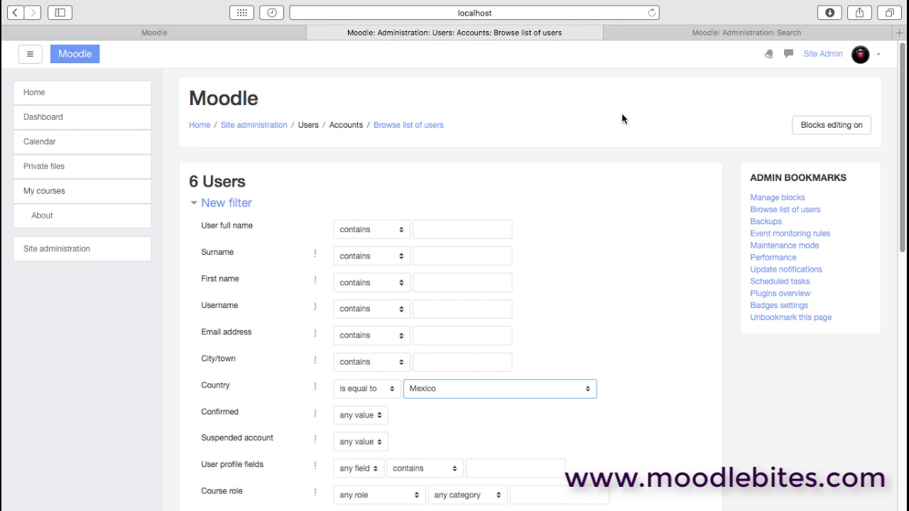
Return to Site administration > Users and open Bulk user actions with filters collapsed
{"action": "left_click", "coordinate": [17, 13]}
{"action": "left_click", "coordinate": [17, 13]}
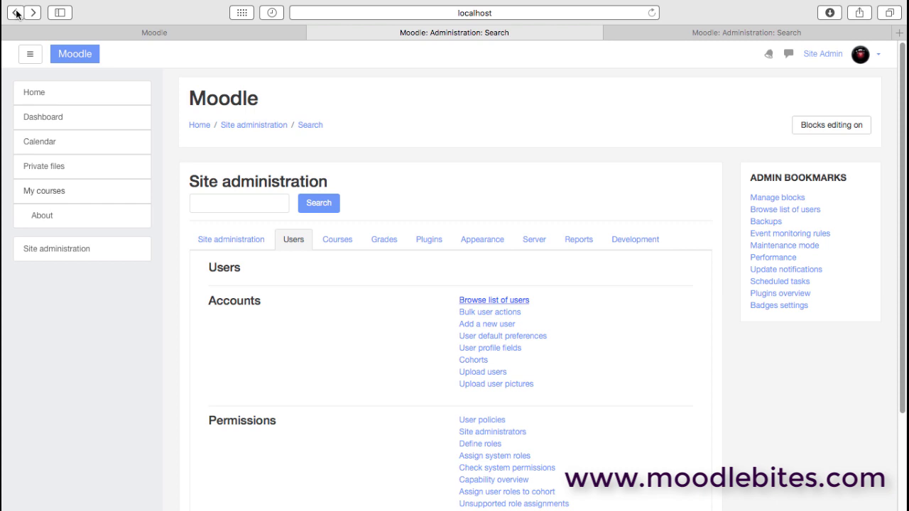
{"action": "left_click", "coordinate": [517, 311]}
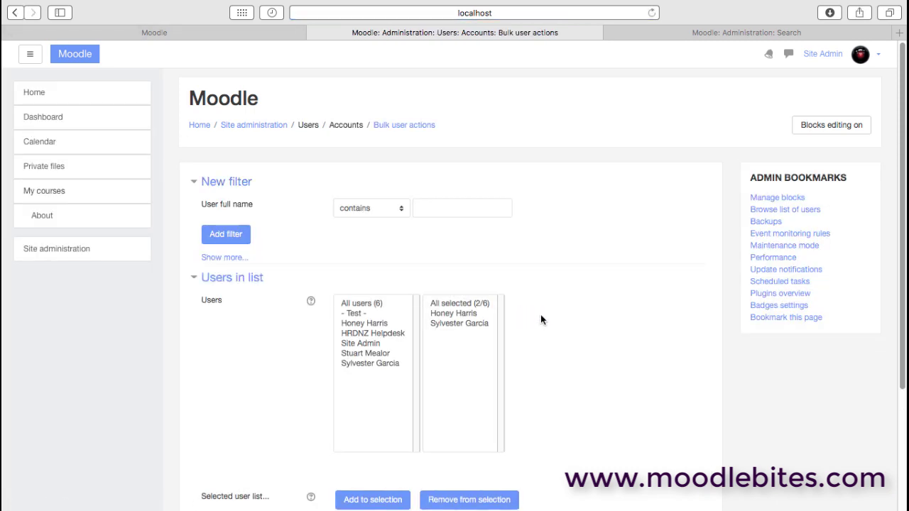
{"action": "left_click", "coordinate": [233, 259]}
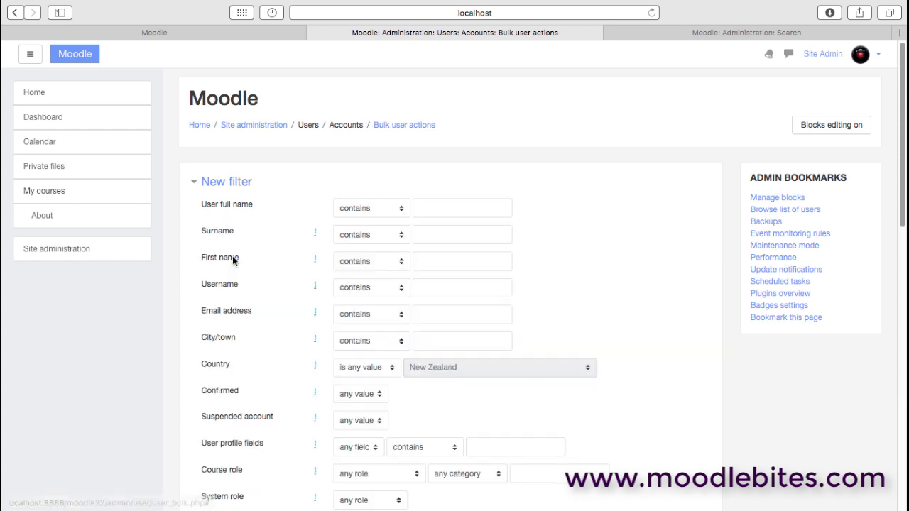
{"action": "left_click", "coordinate": [222, 183]}
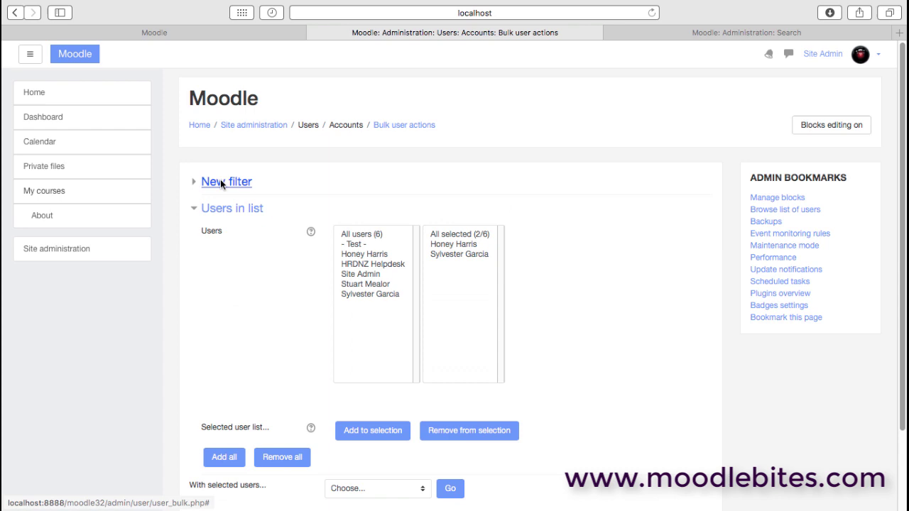
Add two of the six users to the bulk selection list
{"action": "left_click", "coordinate": [365, 254]}
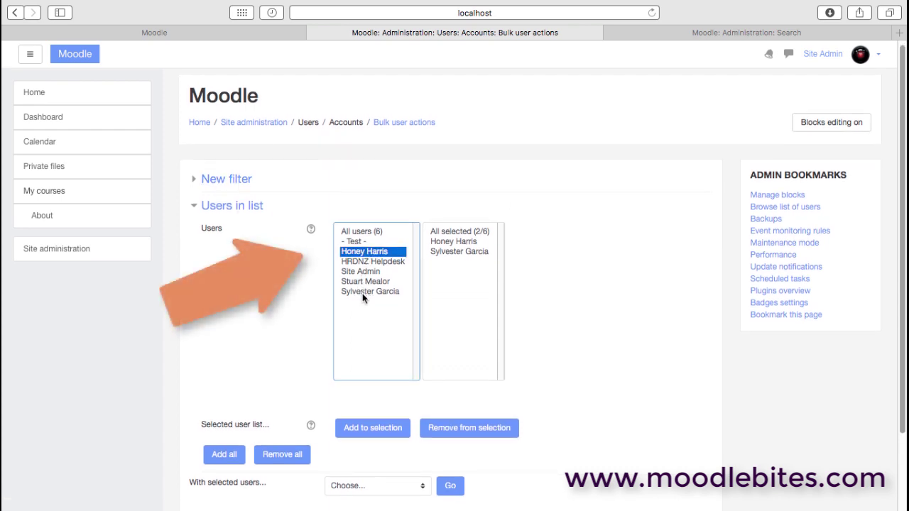
{"action": "left_click", "coordinate": [362, 294], "text": "super"}
{"action": "scroll", "coordinate": [424, 428], "scroll_direction": "down", "scroll_amount": 1}
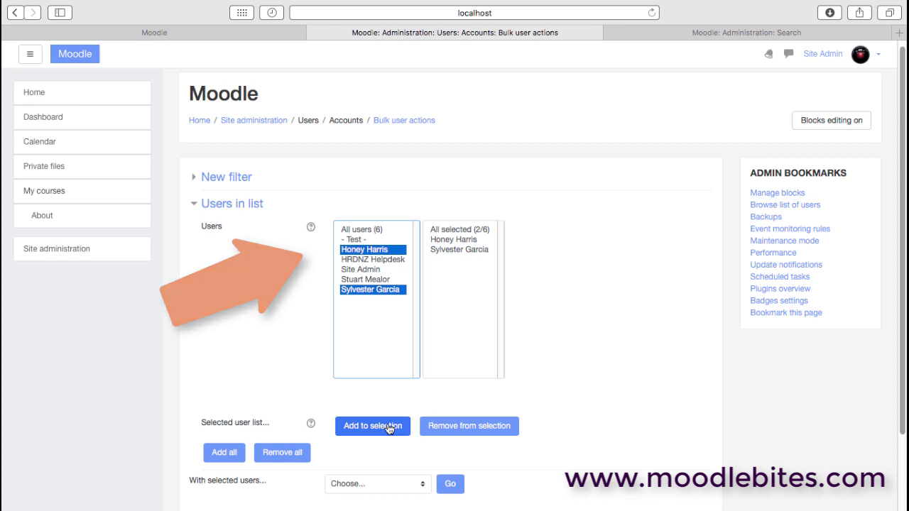
{"action": "left_click", "coordinate": [389, 428]}
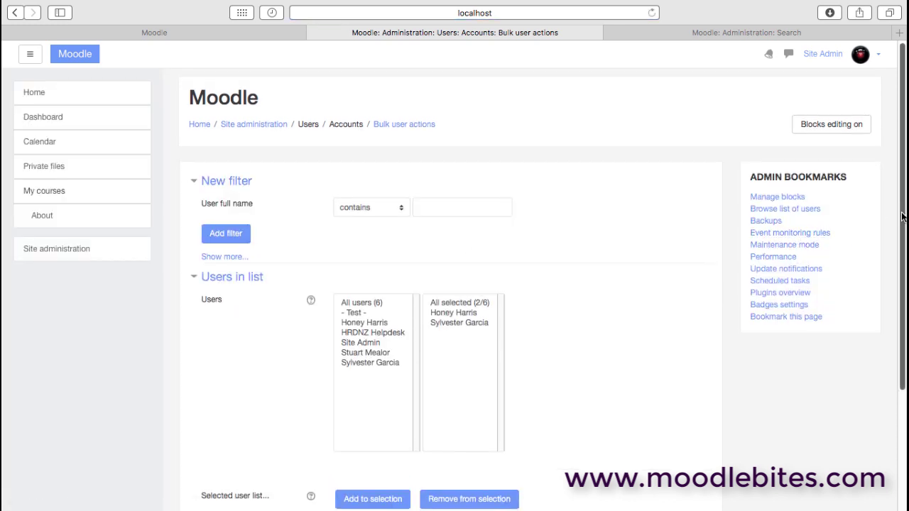
Review the 'With selected users' actions without choosing one, then go back
{"action": "scroll", "coordinate": [890, 355], "scroll_direction": "down", "scroll_amount": 5}
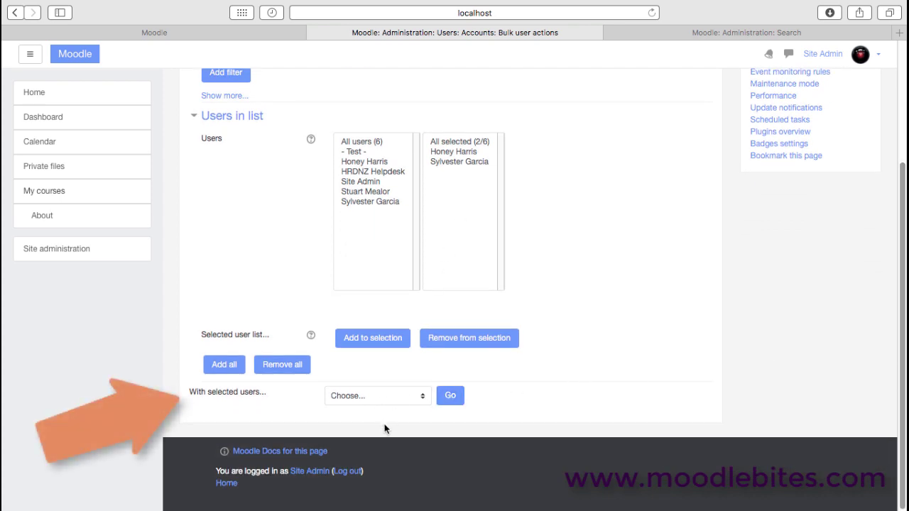
{"action": "left_click", "coordinate": [421, 399]}
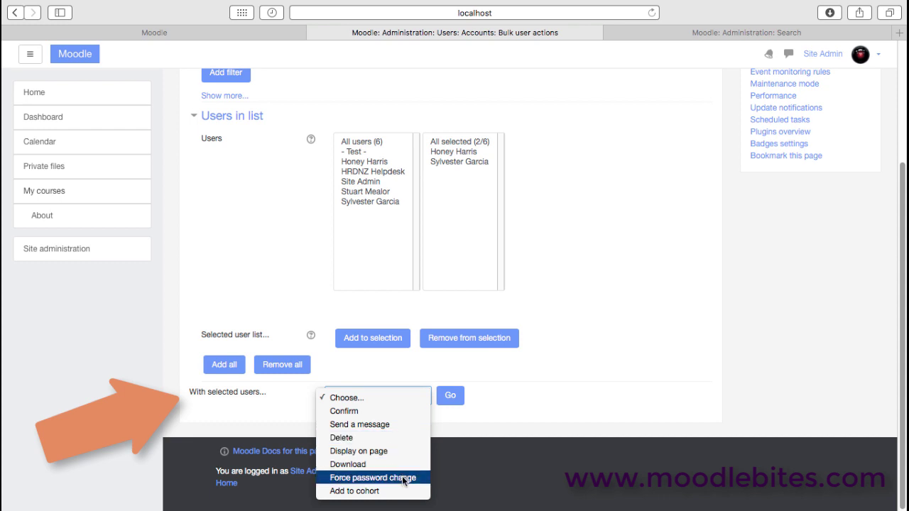
{"action": "left_click", "coordinate": [641, 348]}
{"action": "scroll", "coordinate": [891, 317], "scroll_direction": "up", "scroll_amount": 5}
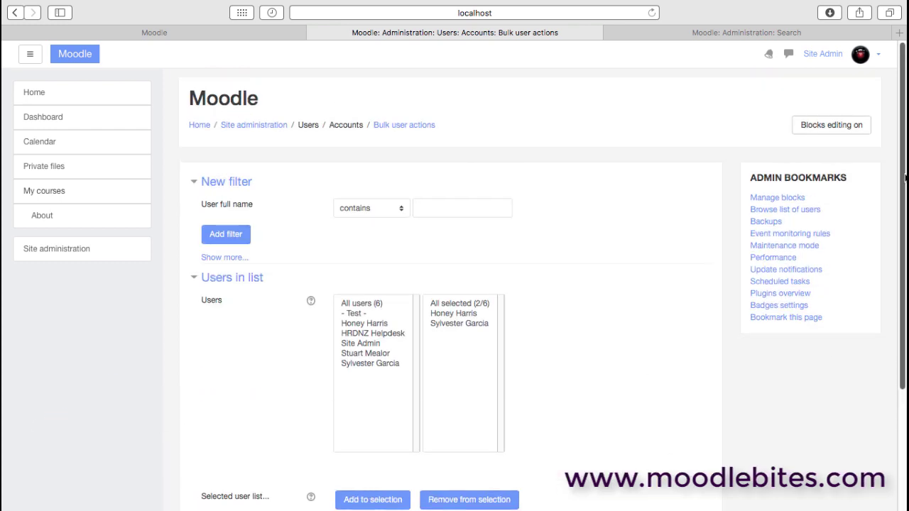
{"action": "left_click", "coordinate": [14, 12]}
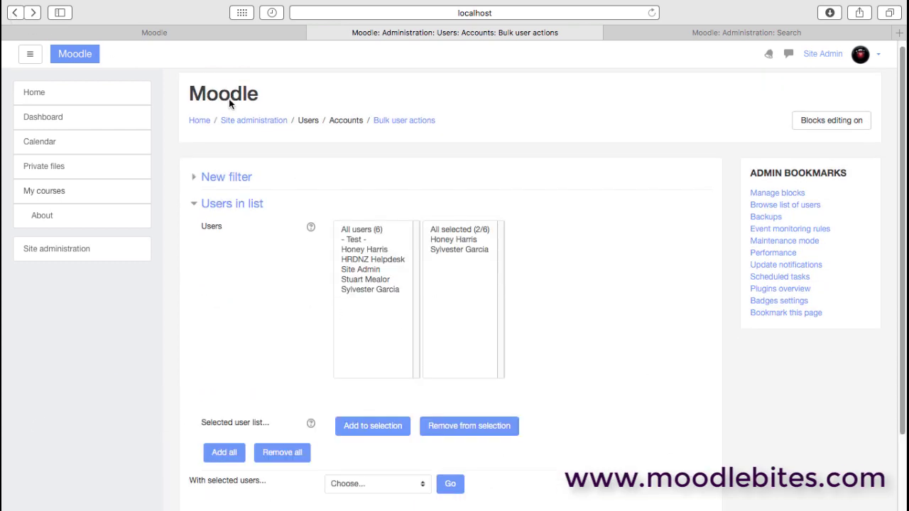
Look over the blank 'Add a new user' form, then go back
{"action": "left_click", "coordinate": [15, 12]}
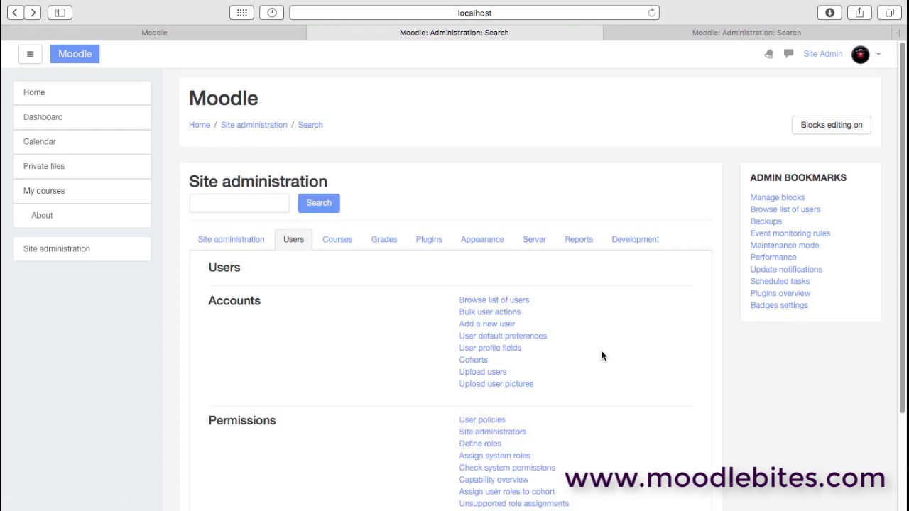
{"action": "left_click", "coordinate": [506, 327]}
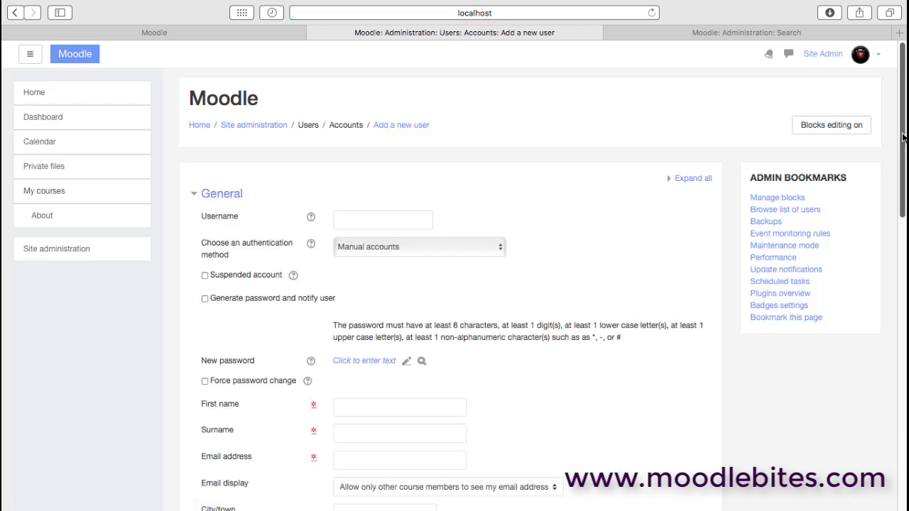
{"action": "mouse_move", "coordinate": [903, 137]}
{"action": "left_mouse_down"}
{"action": "mouse_move", "coordinate": [903, 242]}
{"action": "mouse_move", "coordinate": [904, 154]}
{"action": "left_mouse_up"}
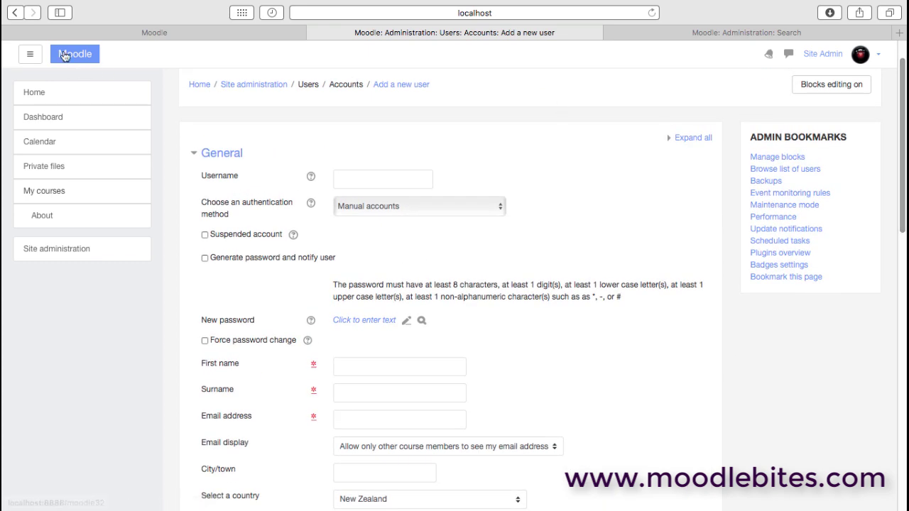
{"action": "left_click", "coordinate": [15, 12]}
In User default preferences, set Forum tracking to 'Yes: highlight new posts' and Email digest type to Complete
{"action": "left_click", "coordinate": [542, 340]}
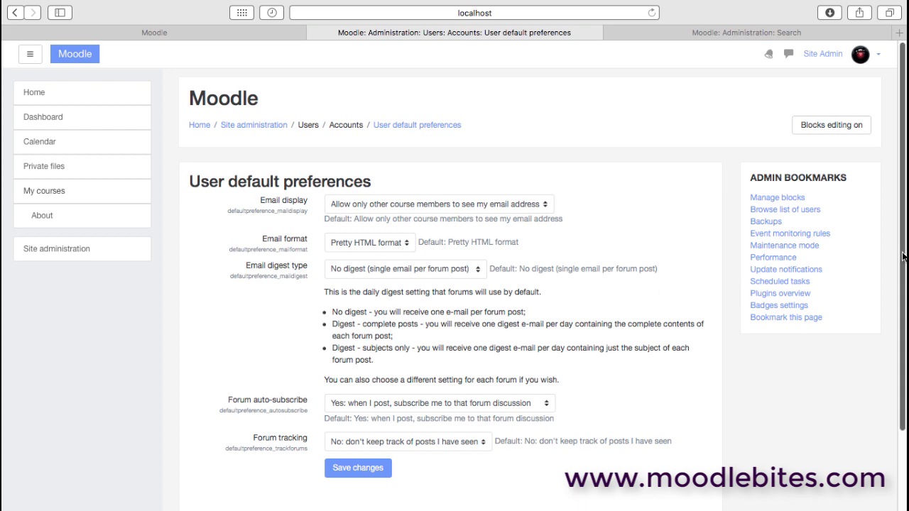
{"action": "left_click_drag", "start_coordinate": [903, 258], "coordinate": [901, 348]}
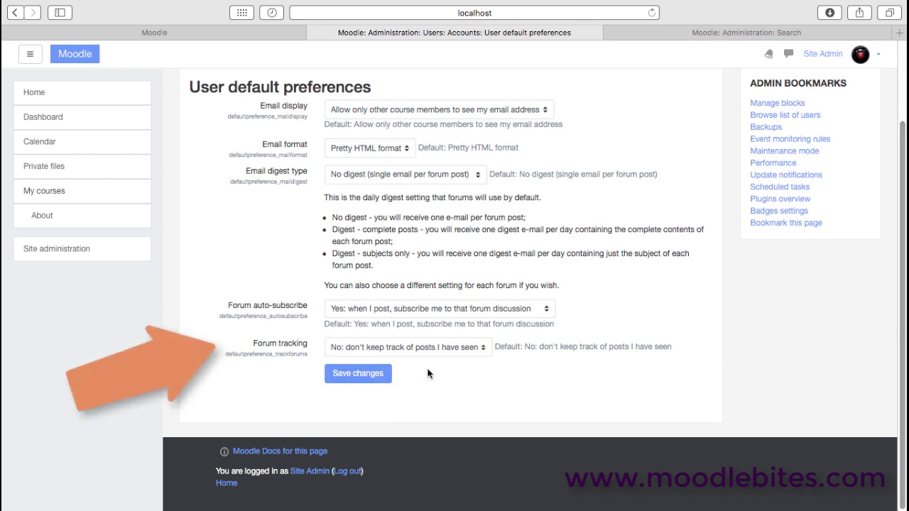
{"action": "left_click", "coordinate": [483, 347]}
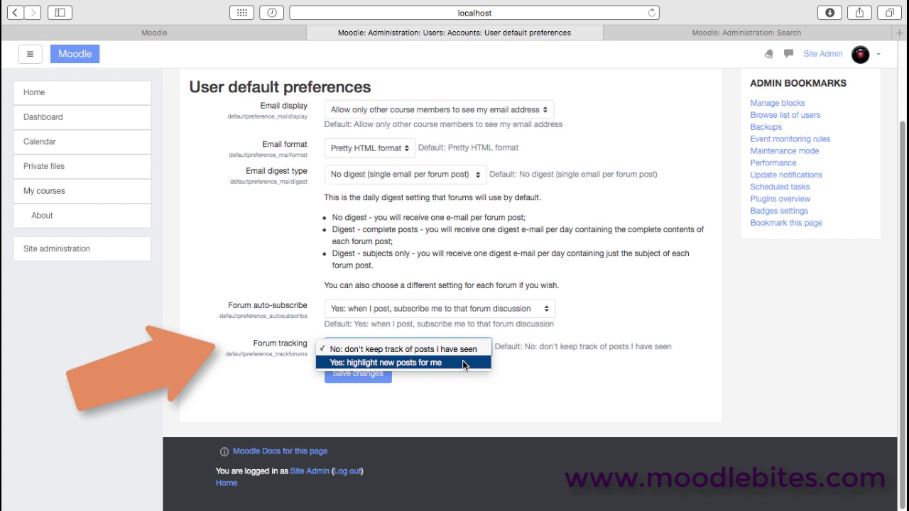
{"action": "left_click", "coordinate": [462, 362]}
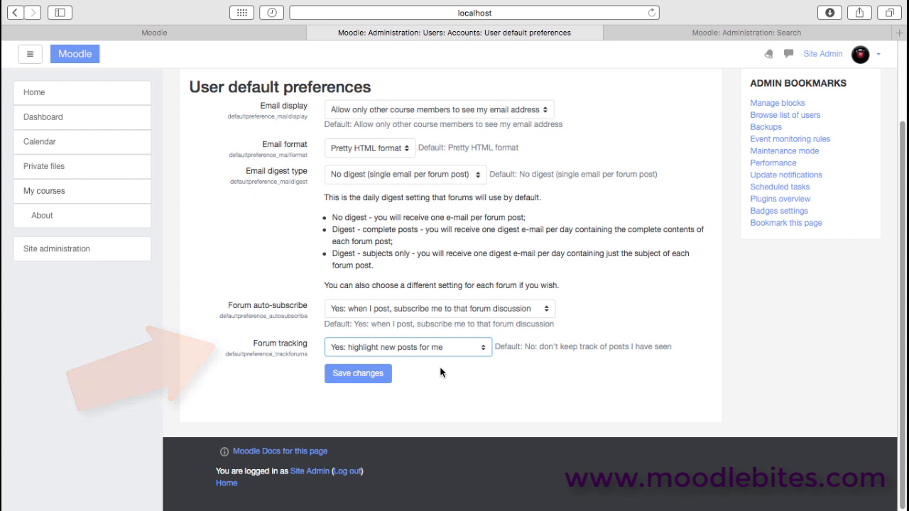
{"action": "left_click", "coordinate": [477, 177]}
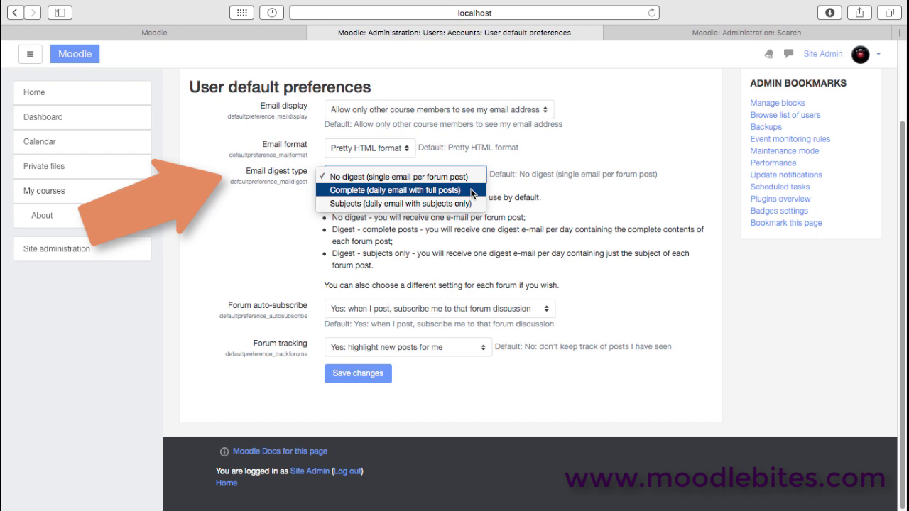
{"action": "left_click", "coordinate": [472, 190]}
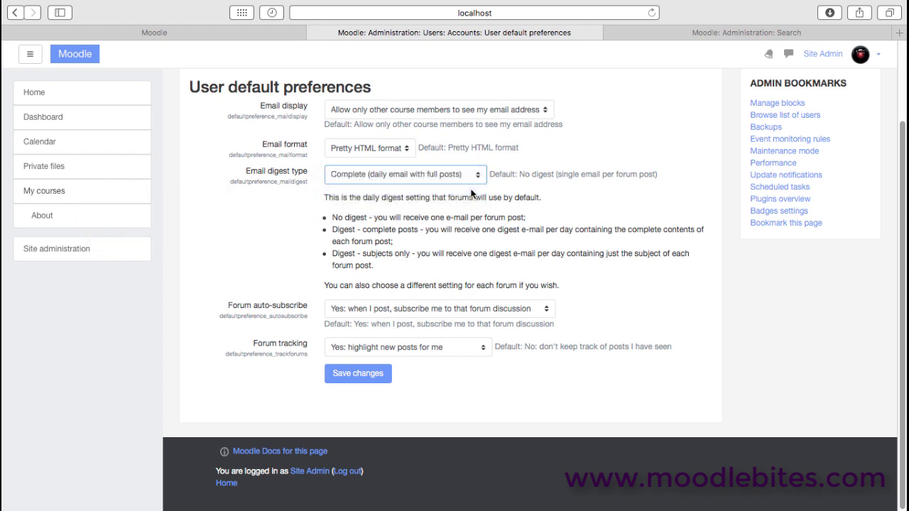
{"action": "scroll", "coordinate": [901, 75], "scroll_direction": "up", "scroll_amount": 3}
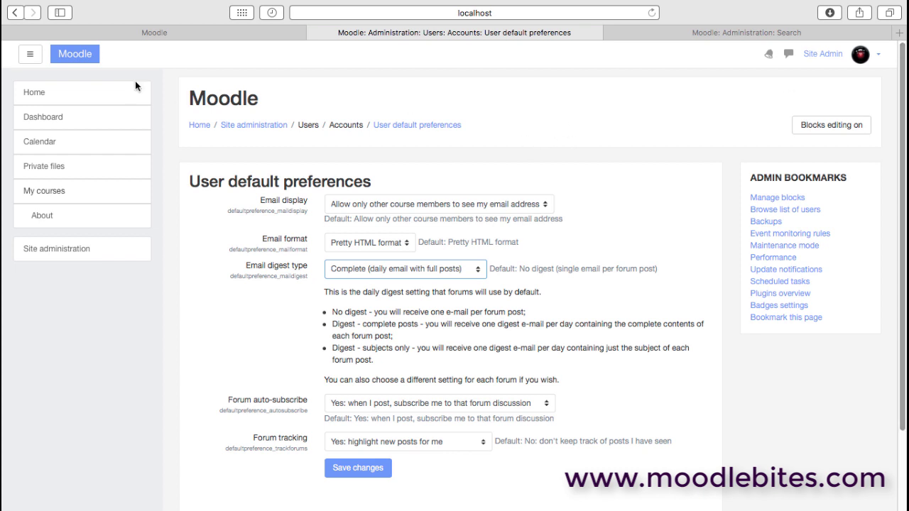
Go to User profile fields and open the Gender field for editing
{"action": "left_click", "coordinate": [15, 13]}
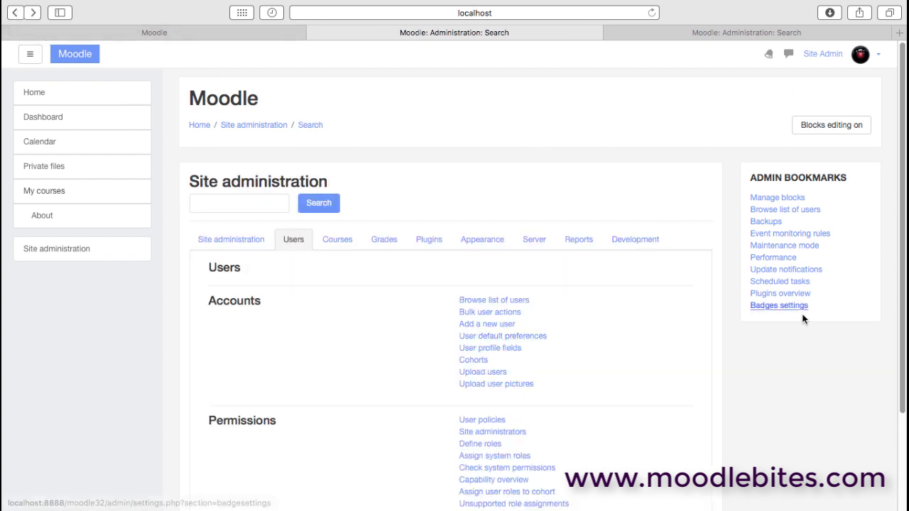
{"action": "left_click", "coordinate": [514, 353]}
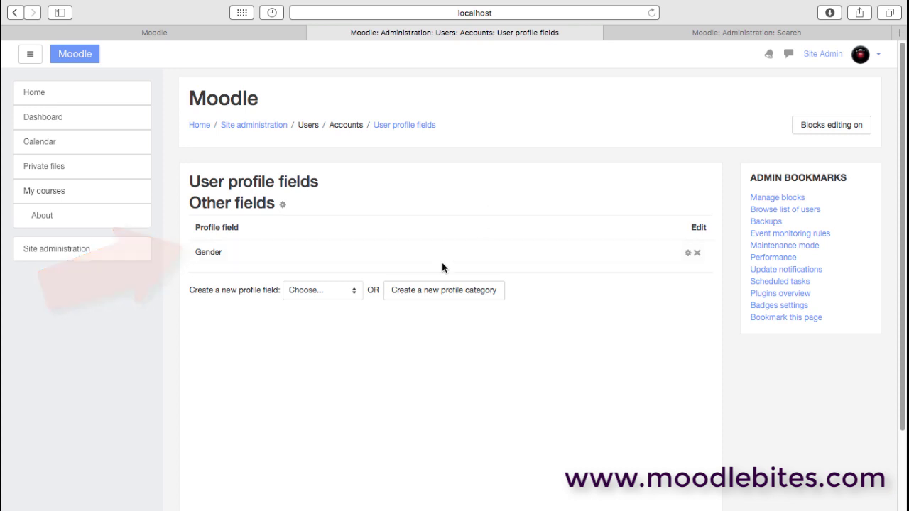
{"action": "left_click", "coordinate": [687, 253]}
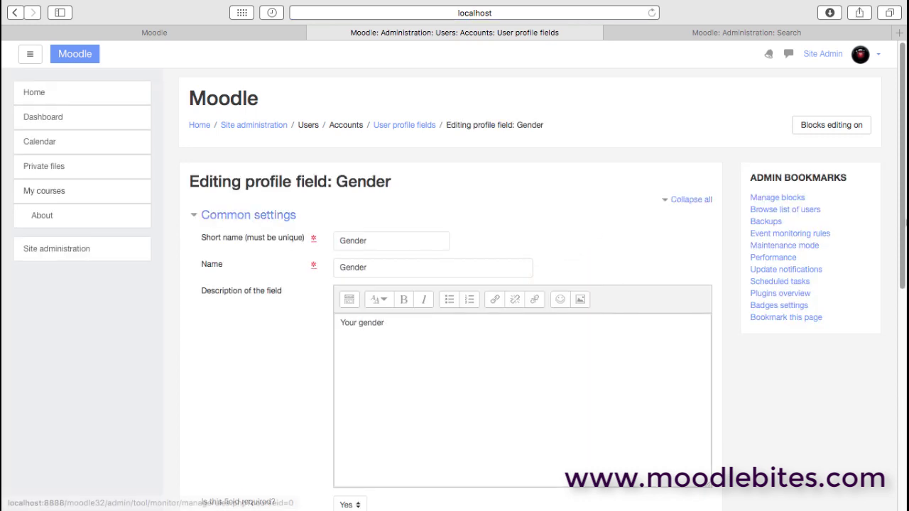
Enter 'Unspecified' as the Gender field's default value and save the changes
{"action": "left_click_drag", "start_coordinate": [902, 196], "coordinate": [902, 398]}
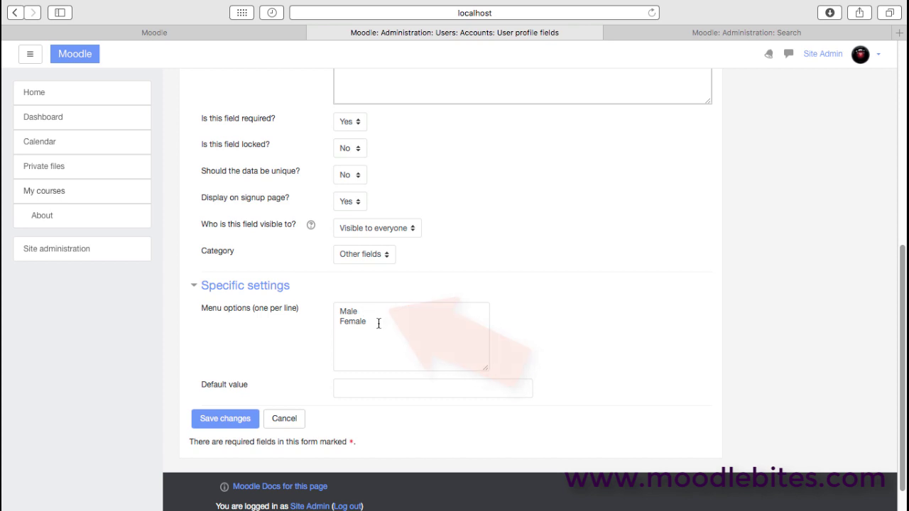
{"action": "left_click", "coordinate": [365, 391]}
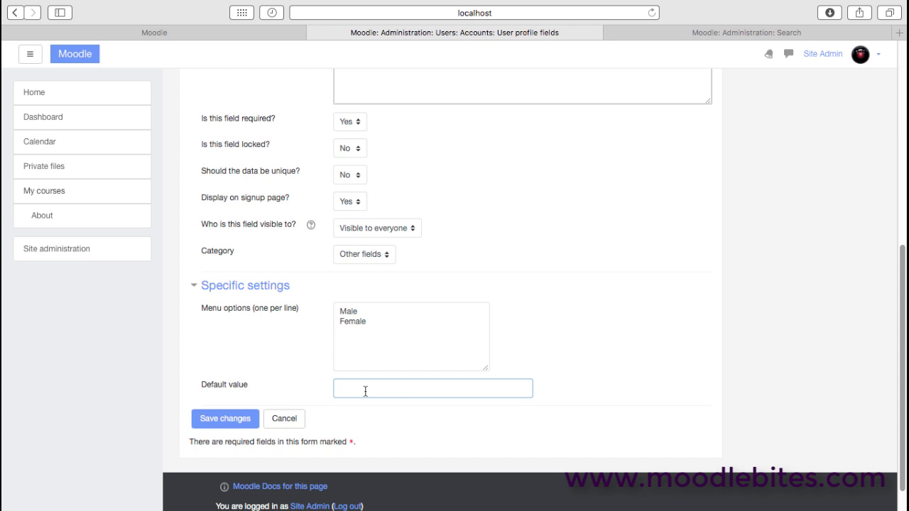
{"action": "type", "text": "Unspecified"}
{"action": "left_click", "coordinate": [225, 418]}
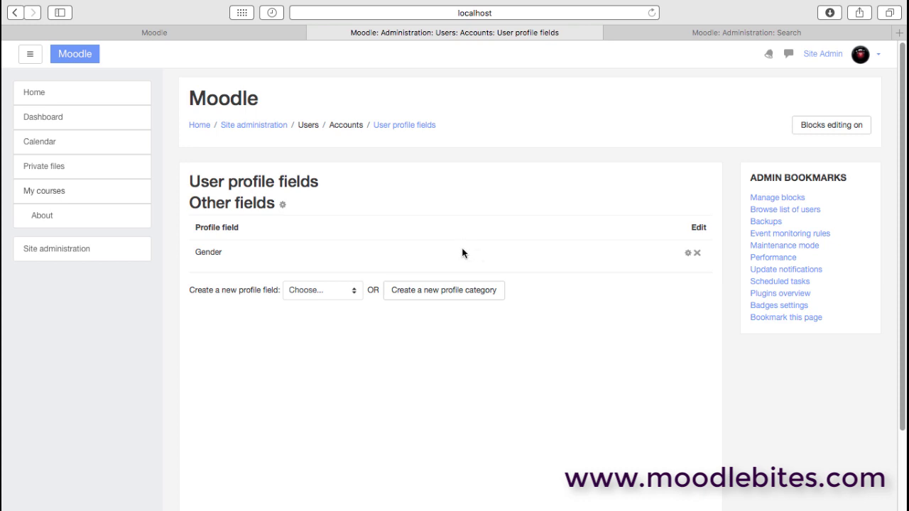
Open the 'Create a new profile field' dropdown to view the available field types
{"action": "left_click", "coordinate": [353, 291]}
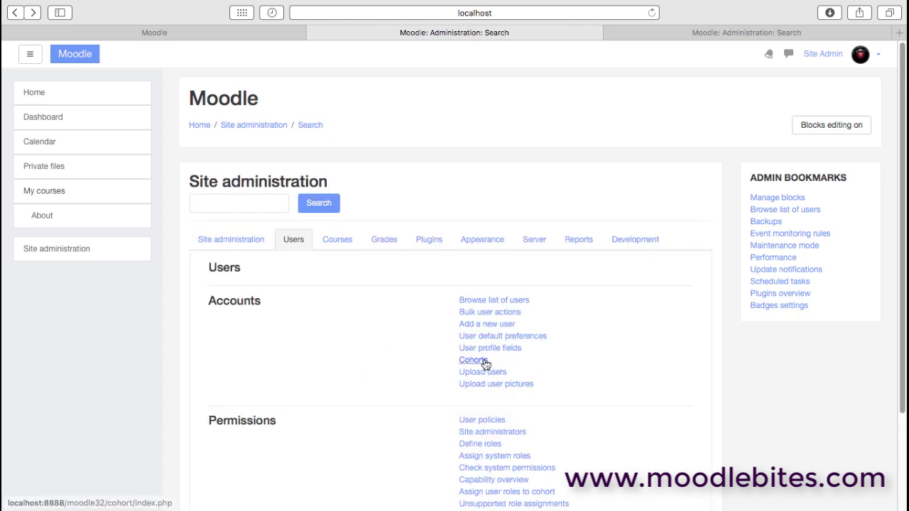
Open Cohorts to see the All domestic Students and All international Students cohorts
{"action": "left_click", "coordinate": [486, 363]}
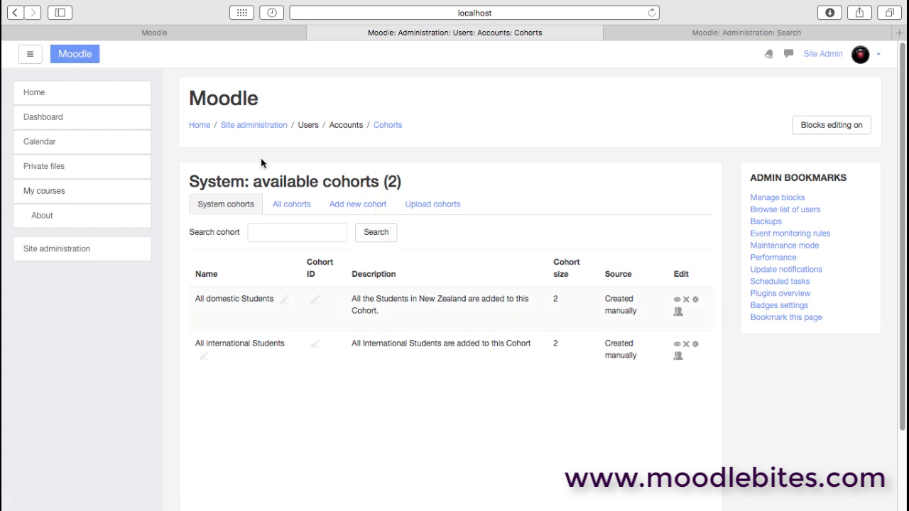
Return to Site administration > Users and open the Upload users CSV import page
{"action": "left_click", "coordinate": [253, 124]}
{"action": "left_click", "coordinate": [483, 373]}
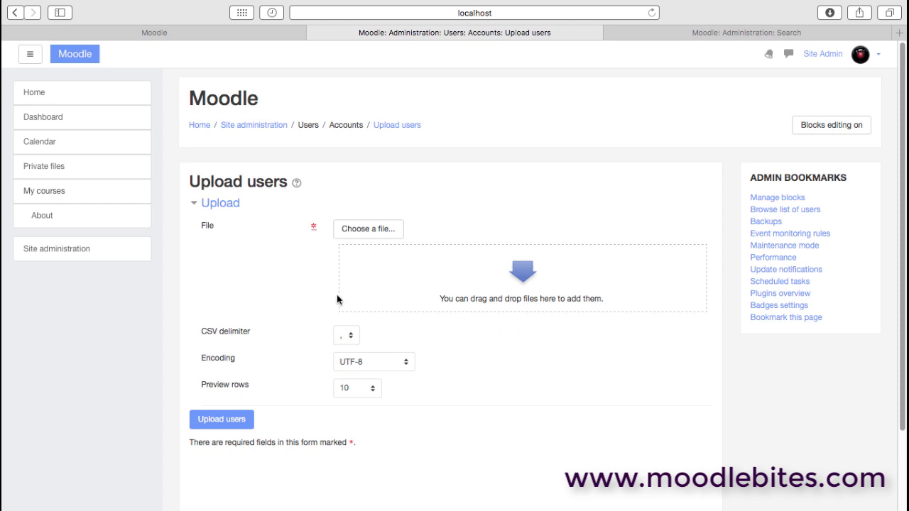
Review the Upload users file format help and Preview rows options, keeping 10, then return to Users
{"action": "left_click", "coordinate": [298, 184]}
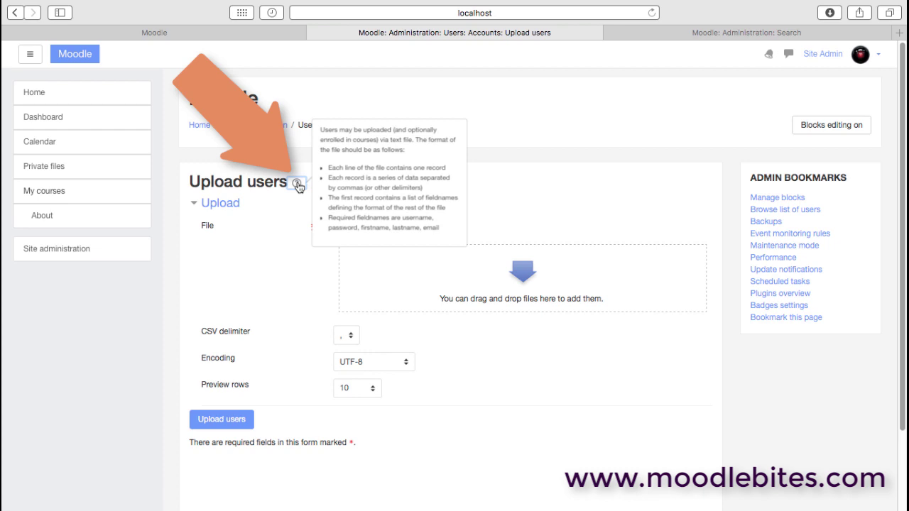
{"action": "left_click", "coordinate": [272, 267]}
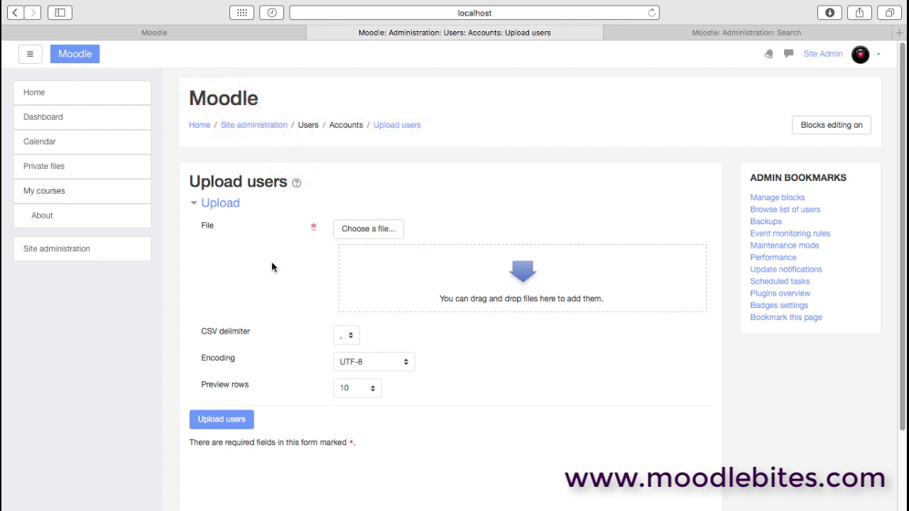
{"action": "left_click", "coordinate": [373, 389]}
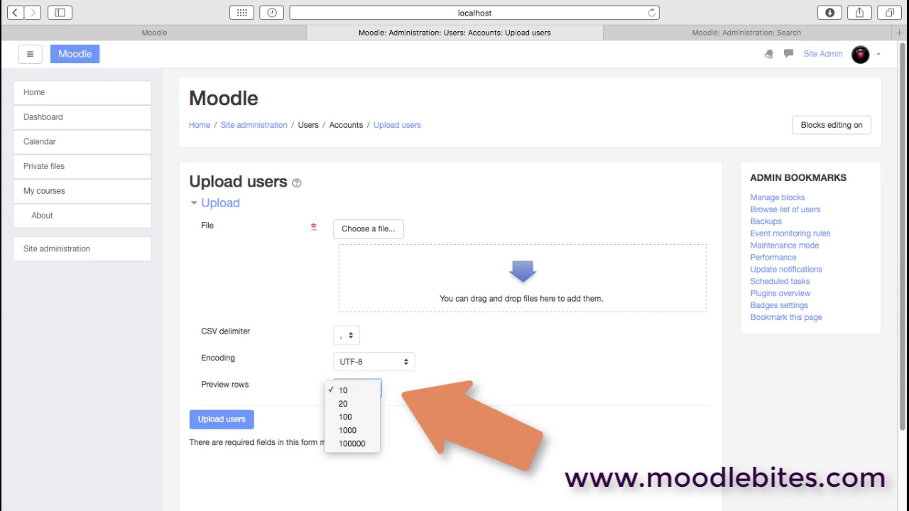
{"action": "left_click", "coordinate": [520, 353]}
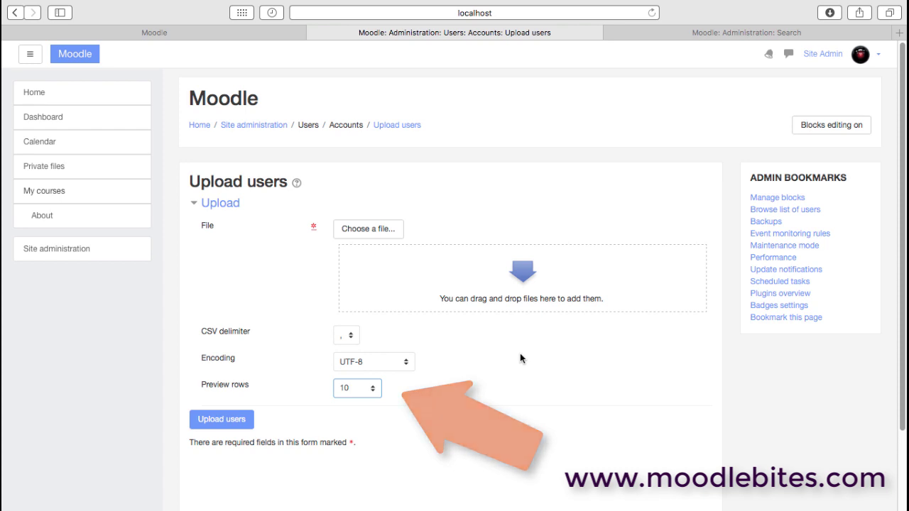
{"action": "left_click", "coordinate": [17, 14]}
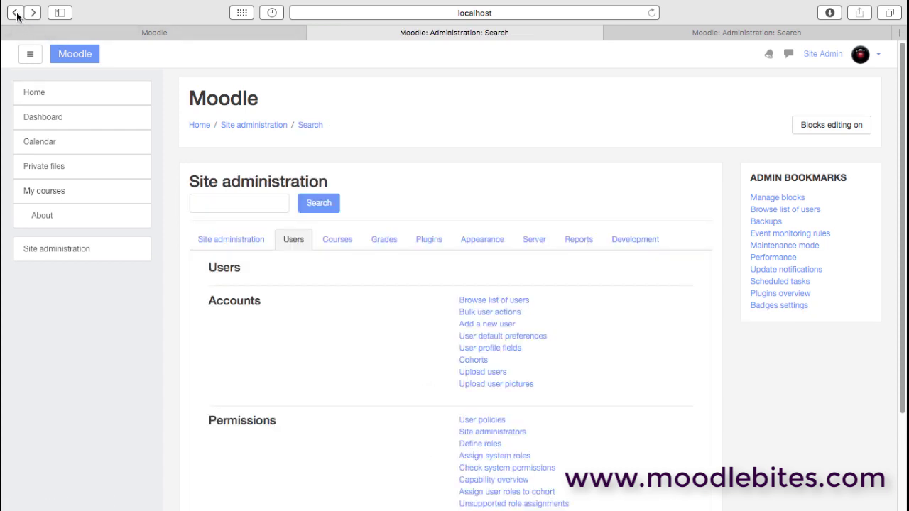
{"action": "left_click", "coordinate": [523, 384]}
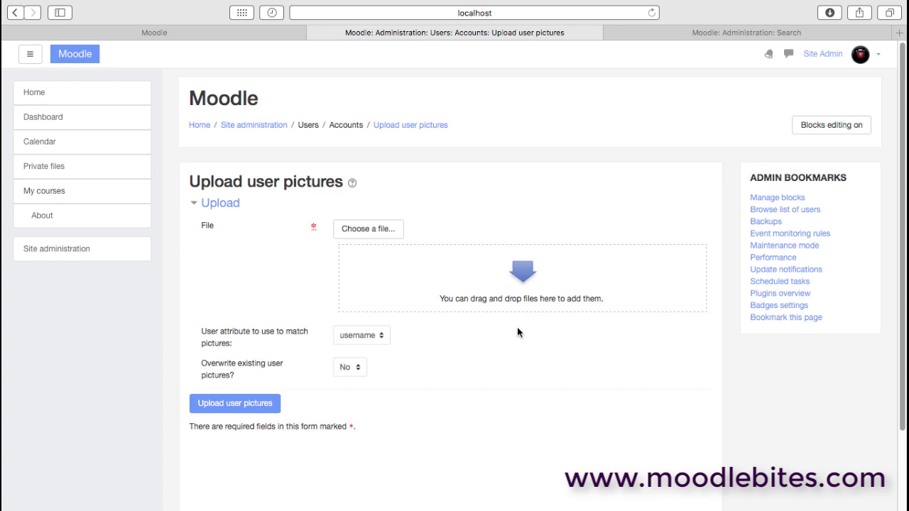
{"action": "left_click", "coordinate": [383, 335]}
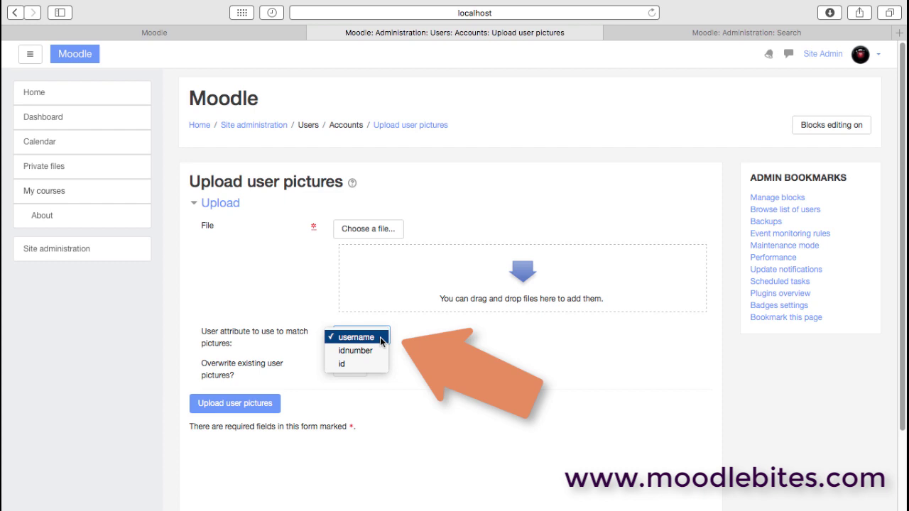
{"action": "left_click", "coordinate": [382, 339]}
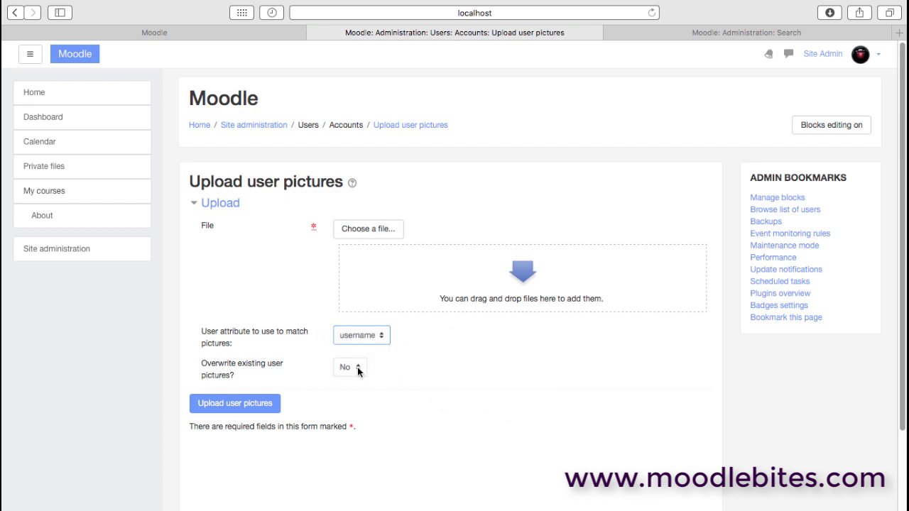
{"action": "left_click", "coordinate": [358, 367]}
{"action": "left_click", "coordinate": [368, 382]}
{"action": "key", "text": "super+bracketleft"}
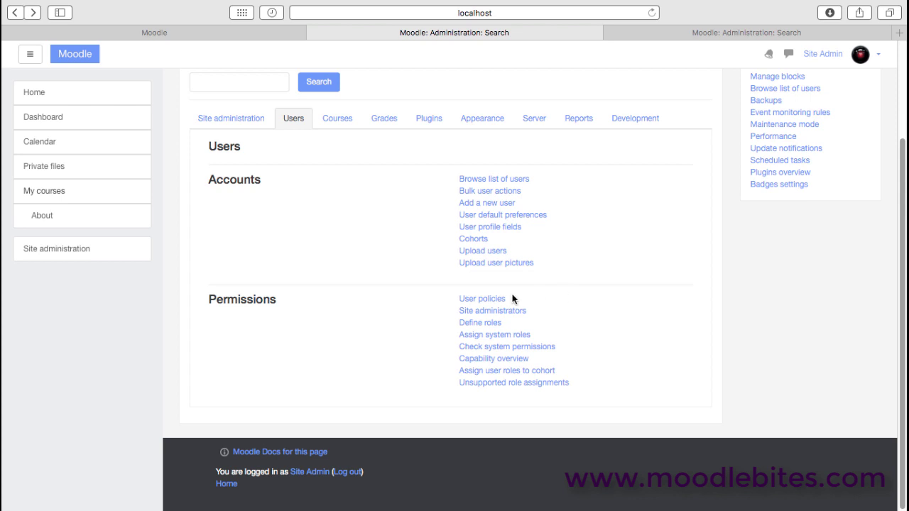
Open User policies and check the guest role options, keeping Guest
{"action": "left_click", "coordinate": [486, 303]}
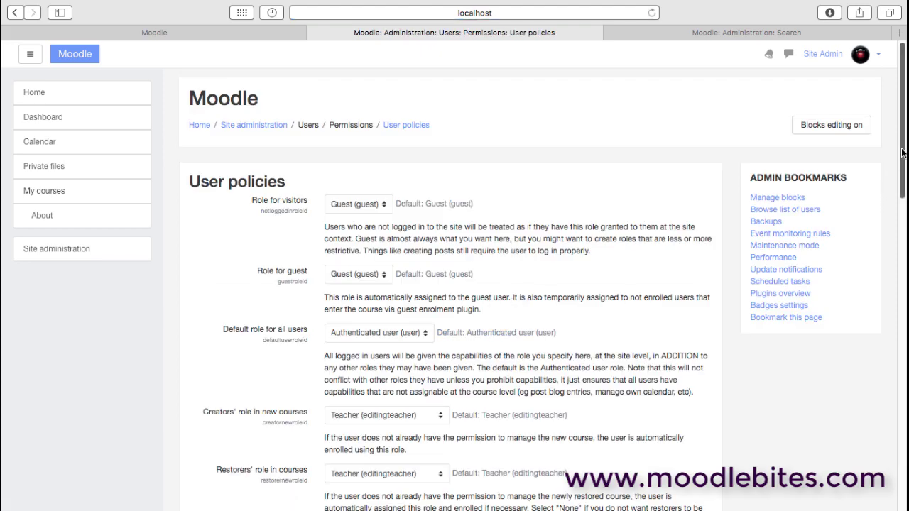
{"action": "left_click_drag", "start_coordinate": [899, 158], "coordinate": [902, 180]}
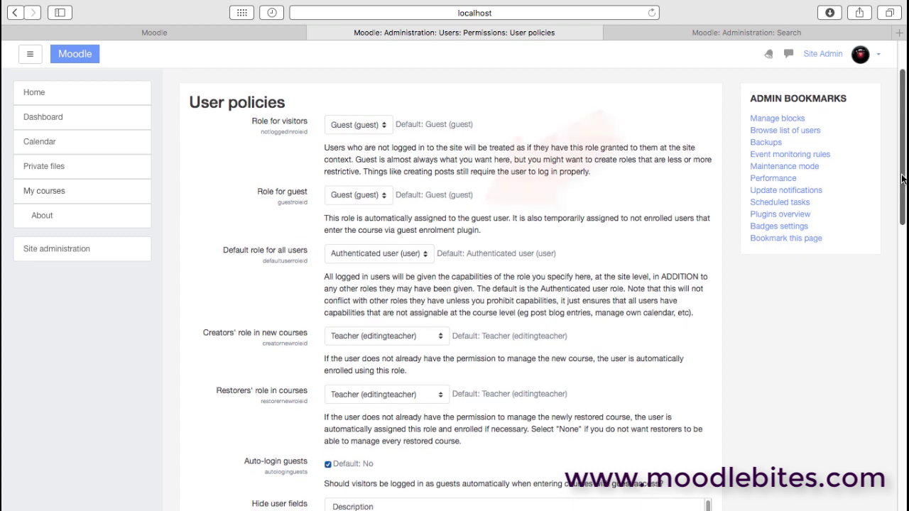
{"action": "left_click", "coordinate": [382, 196]}
{"action": "left_click", "coordinate": [383, 198]}
{"action": "left_click_drag", "start_coordinate": [906, 197], "coordinate": [907, 298]}
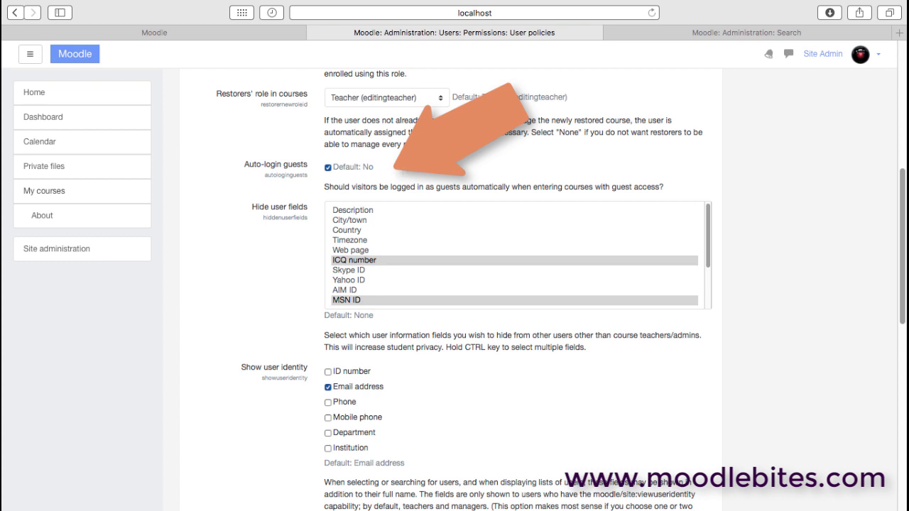
Enable Auto-login guests and Enable Gravatar, then go back to the Users administration page
{"action": "left_click", "coordinate": [328, 168]}
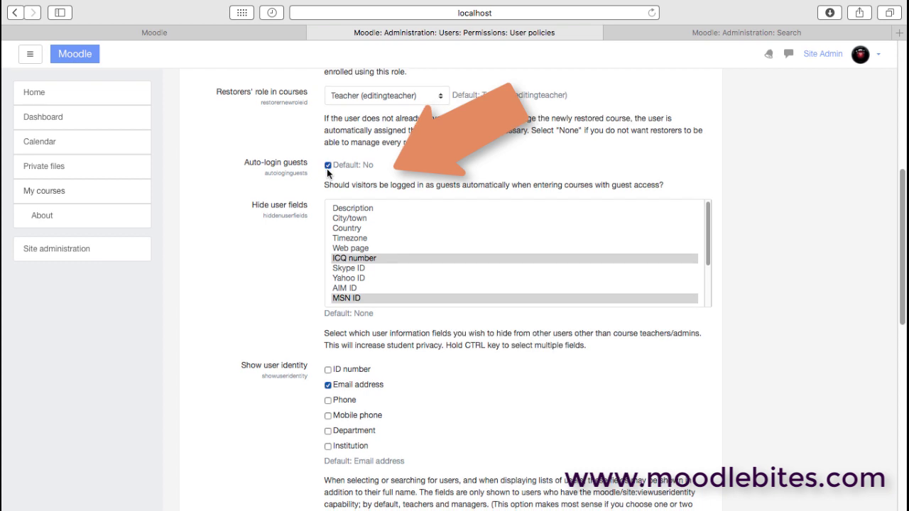
{"action": "left_click", "coordinate": [327, 166]}
{"action": "left_click", "coordinate": [328, 166]}
{"action": "scroll", "coordinate": [842, 267], "scroll_direction": "down", "scroll_amount": 10}
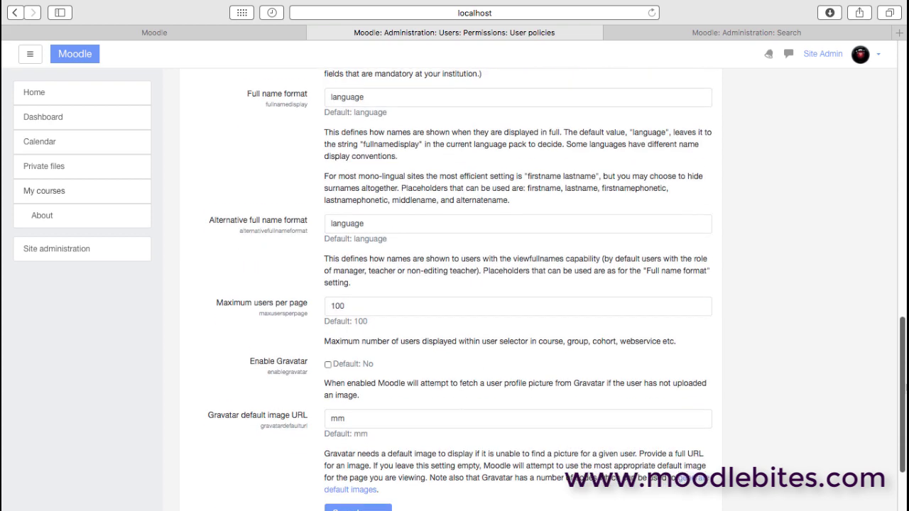
{"action": "scroll", "coordinate": [525, 370], "scroll_direction": "down", "scroll_amount": 3}
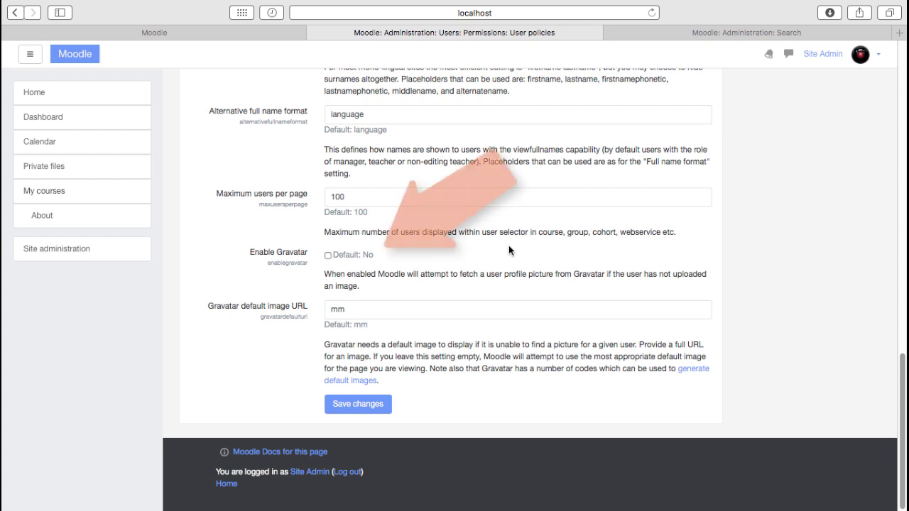
{"action": "left_click", "coordinate": [328, 255]}
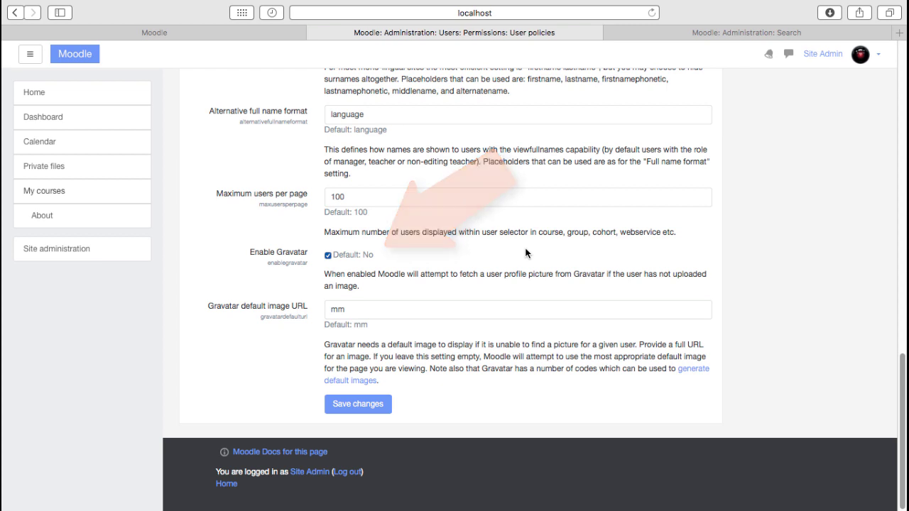
{"action": "key", "text": "super+bracketleft"}
{"action": "left_click", "coordinate": [521, 311]}
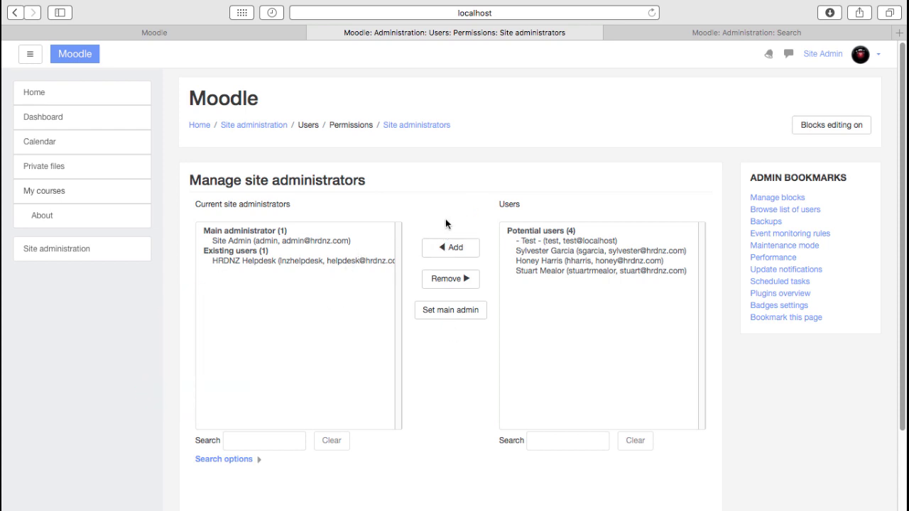
{"action": "left_click", "coordinate": [14, 13]}
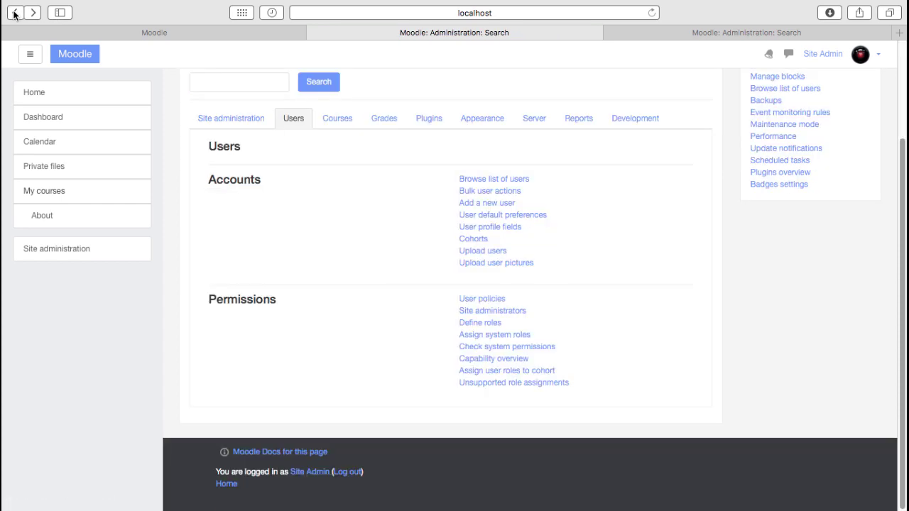
From the Define roles table, open the Non-editing teacher role for editing
{"action": "left_click", "coordinate": [497, 324]}
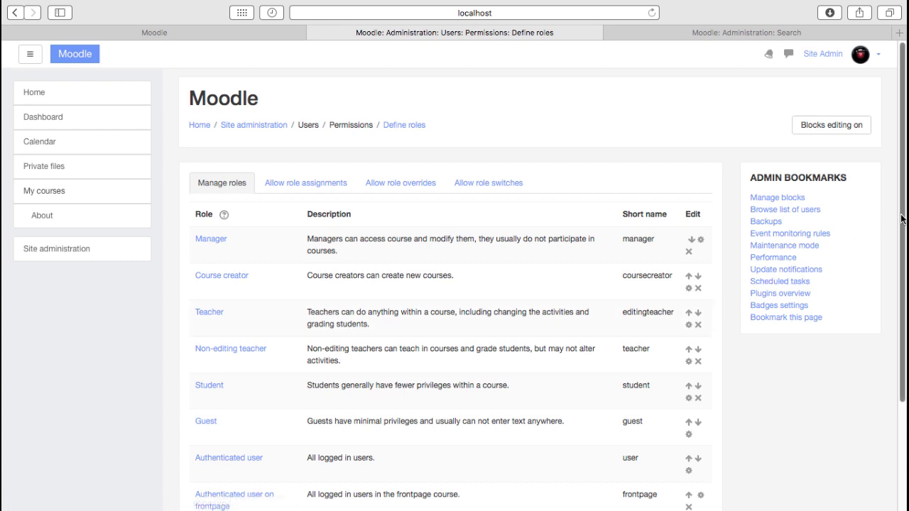
{"action": "scroll", "coordinate": [902, 285], "scroll_direction": "down", "scroll_amount": 3}
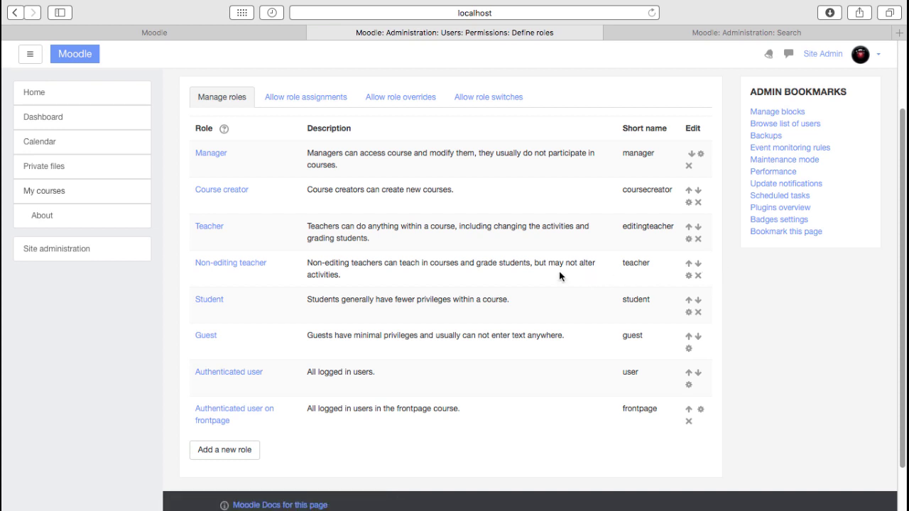
{"action": "left_click", "coordinate": [689, 277]}
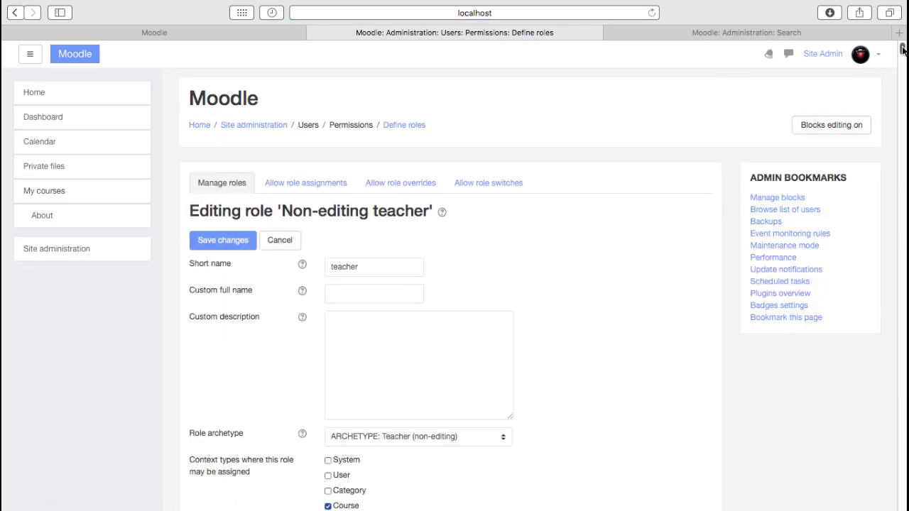
Untick Allow for Edit blocks in tags pages and inspect the capability risk information
{"action": "left_click_drag", "start_coordinate": [903, 49], "coordinate": [903, 71]}
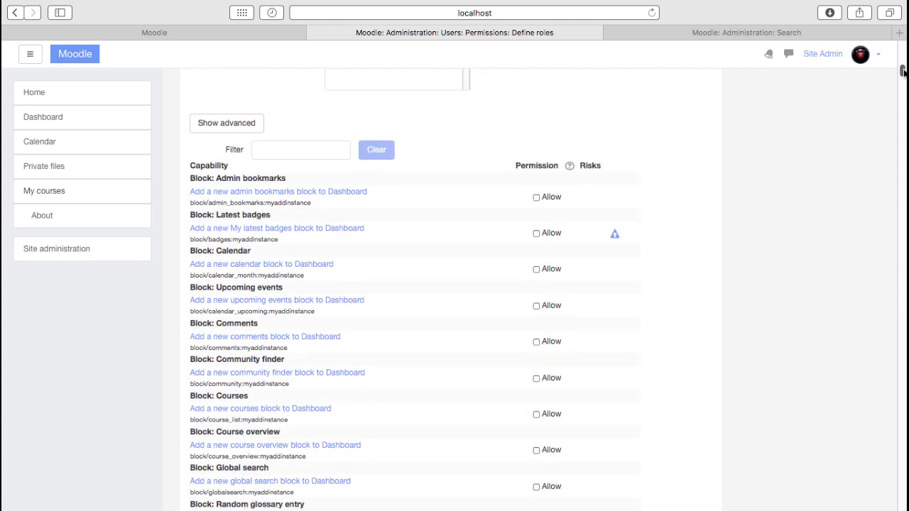
{"action": "left_click_drag", "start_coordinate": [903, 72], "coordinate": [902, 119]}
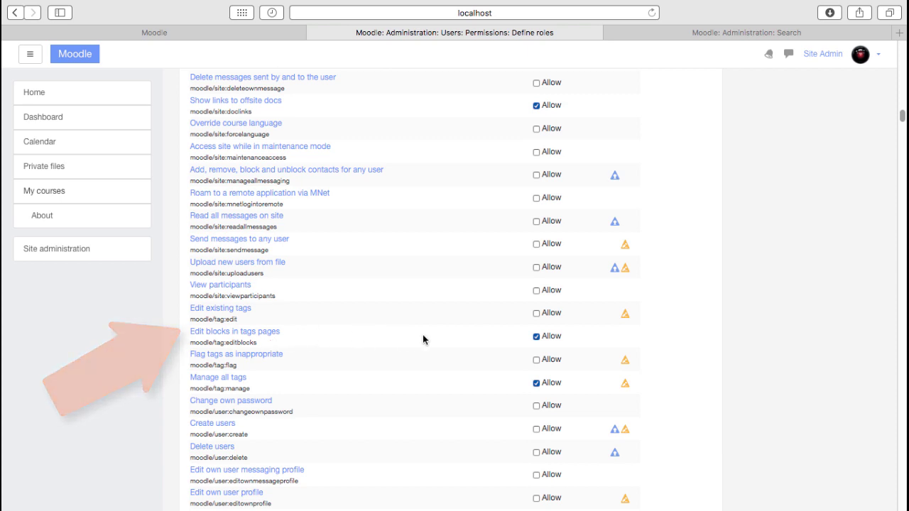
{"action": "left_click", "coordinate": [538, 338]}
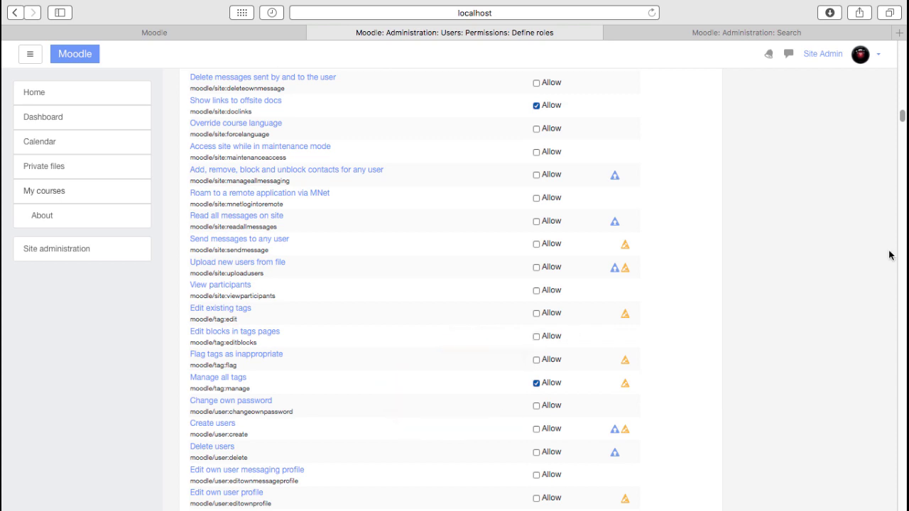
{"action": "mouse_move", "coordinate": [902, 116]}
{"action": "left_mouse_down"}
{"action": "mouse_move", "coordinate": [903, 183]}
{"action": "mouse_move", "coordinate": [903, 161]}
{"action": "left_mouse_up"}
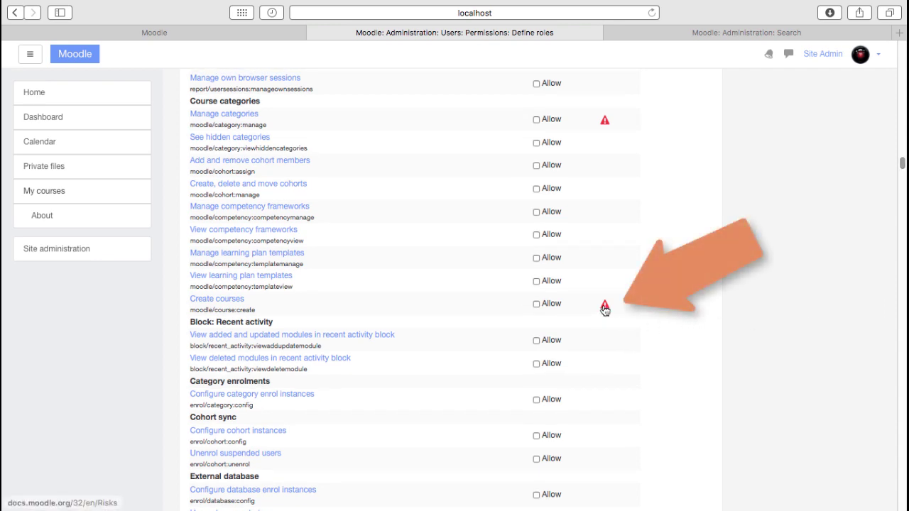
{"action": "mouse_move", "coordinate": [604, 308]}
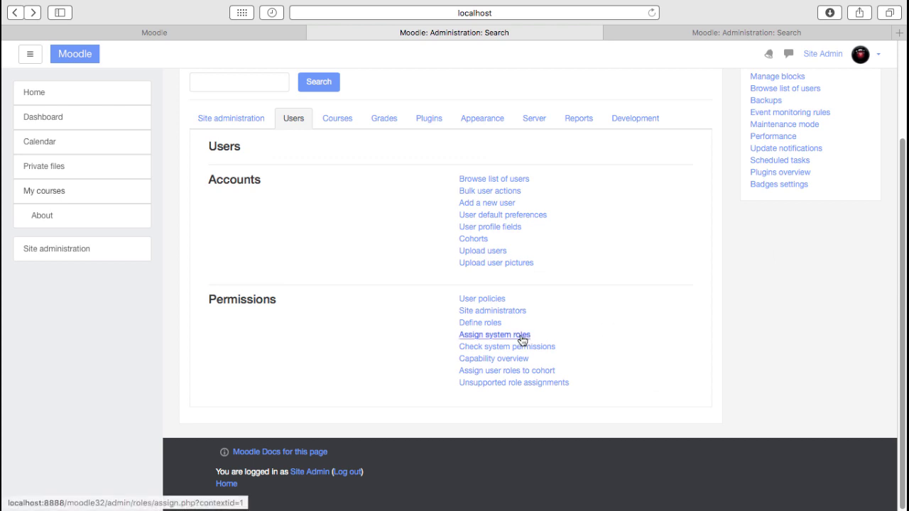
Look over Assign roles in System, then go back and open Check system permissions
{"action": "left_click", "coordinate": [521, 337]}
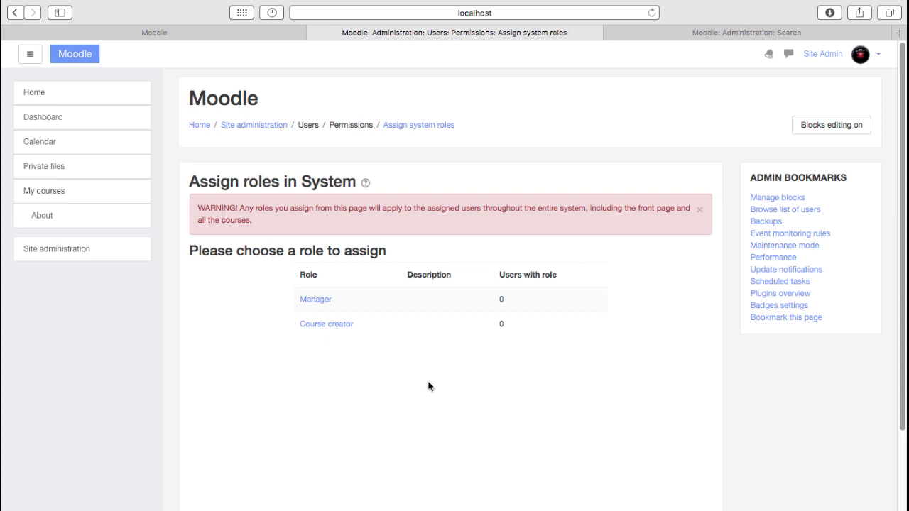
{"action": "key", "text": "super+bracketleft"}
{"action": "left_click", "coordinate": [544, 349]}
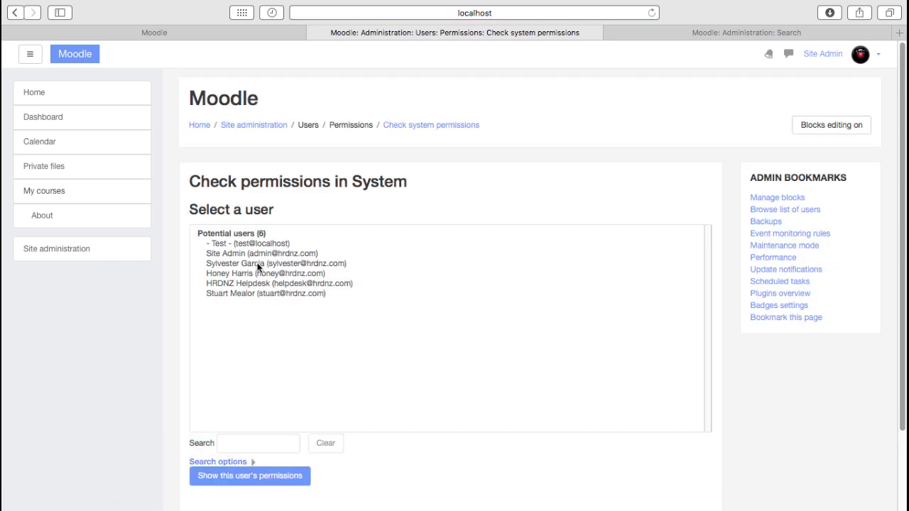
Show a selected potential user's permissions, then go back and open Capability overview
{"action": "left_click", "coordinate": [253, 264]}
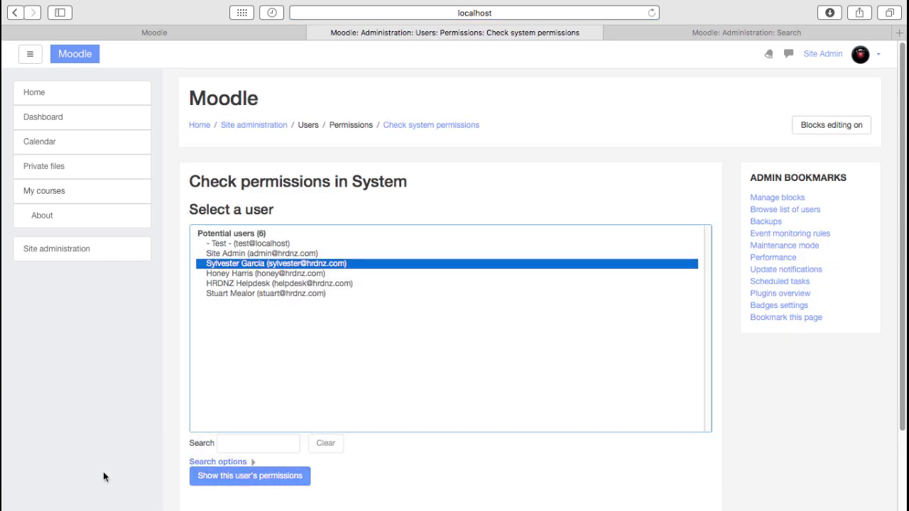
{"action": "left_click", "coordinate": [257, 476]}
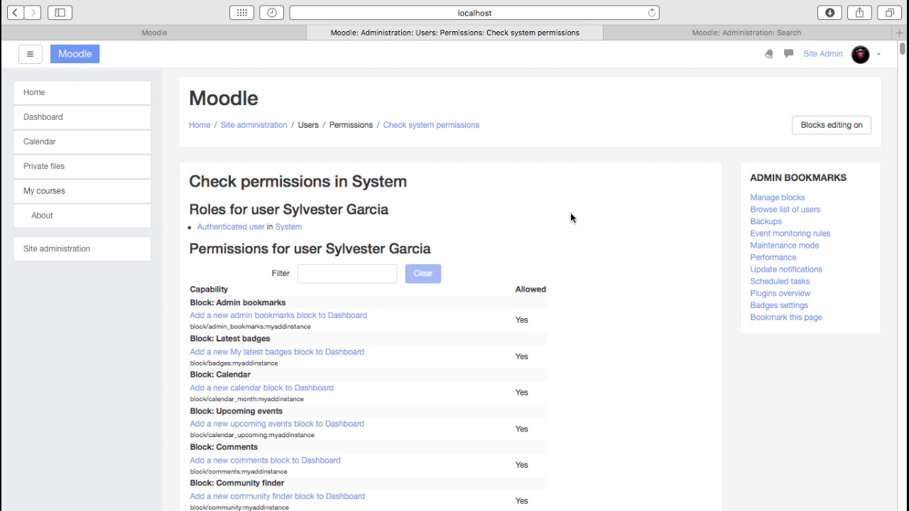
{"action": "key", "text": "super+bracketleft"}
{"action": "left_click", "coordinate": [519, 361]}
Get the overview for upcoming events, global search and random glossary capabilities with Teacher and Student added
{"action": "scroll", "coordinate": [440, 259], "scroll_direction": "down", "scroll_amount": 1}
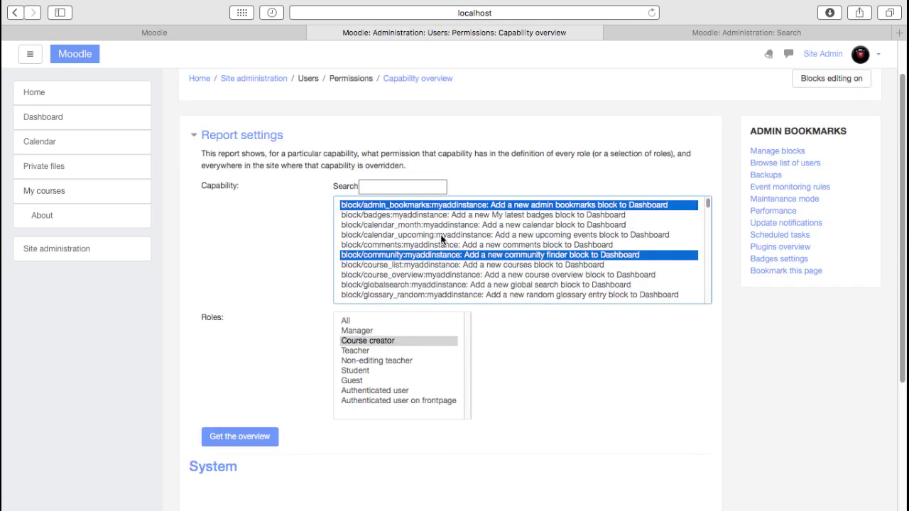
{"action": "left_click", "coordinate": [442, 234], "text": "super"}
{"action": "left_click", "coordinate": [444, 285], "text": "super"}
{"action": "left_click", "coordinate": [439, 294], "text": "super"}
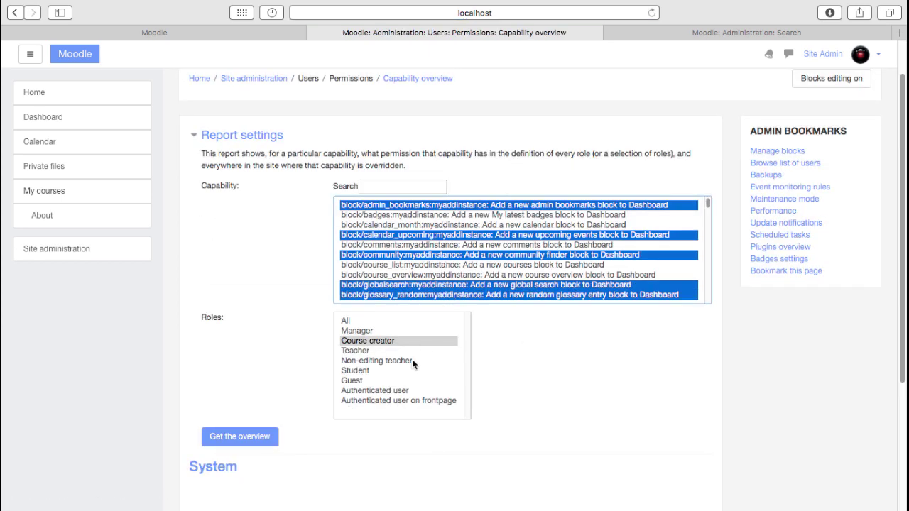
{"action": "left_click", "coordinate": [363, 371], "text": "super"}
{"action": "left_click", "coordinate": [361, 351], "text": "super"}
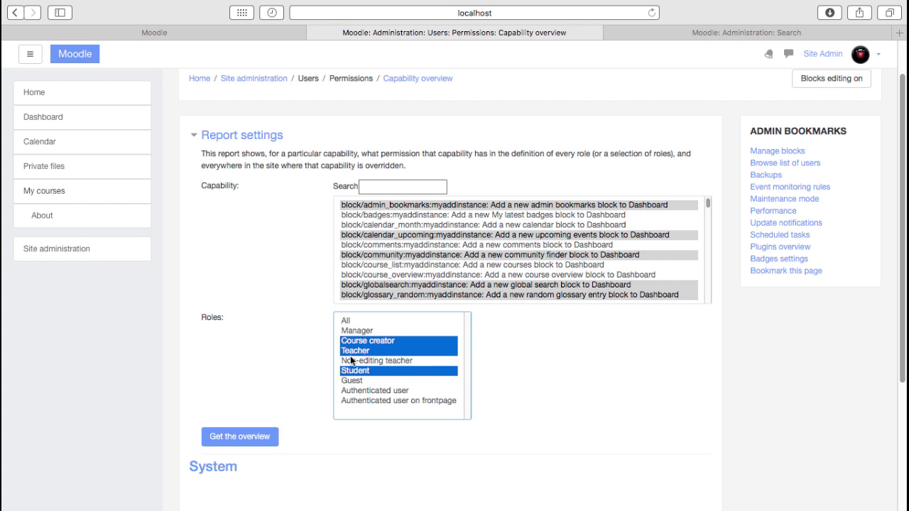
{"action": "left_click", "coordinate": [239, 437]}
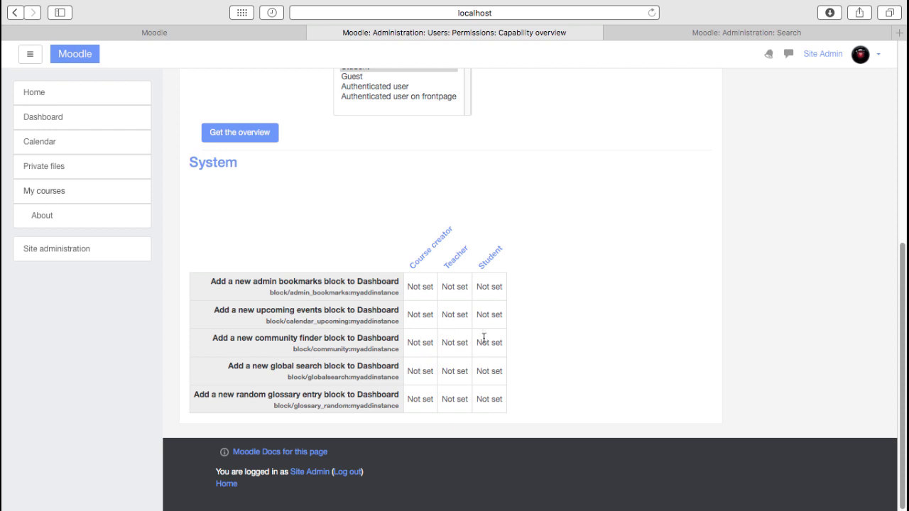
{"action": "scroll", "coordinate": [484, 338], "scroll_direction": "up", "scroll_amount": 5}
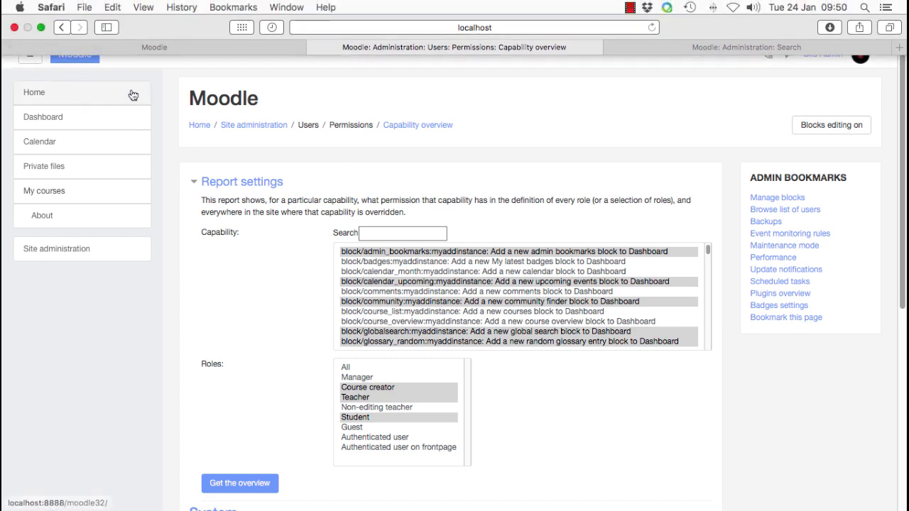
{"action": "key", "text": "super+bracketleft"}
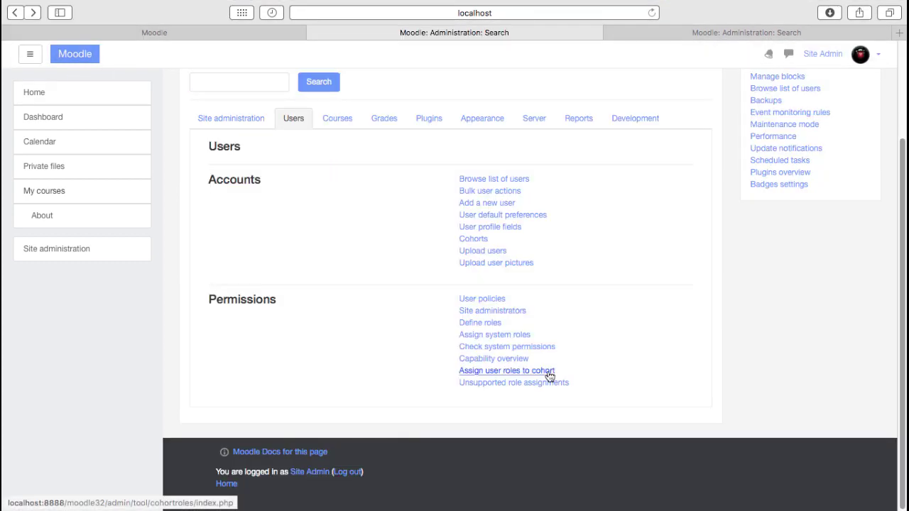
{"action": "left_click", "coordinate": [548, 372]}
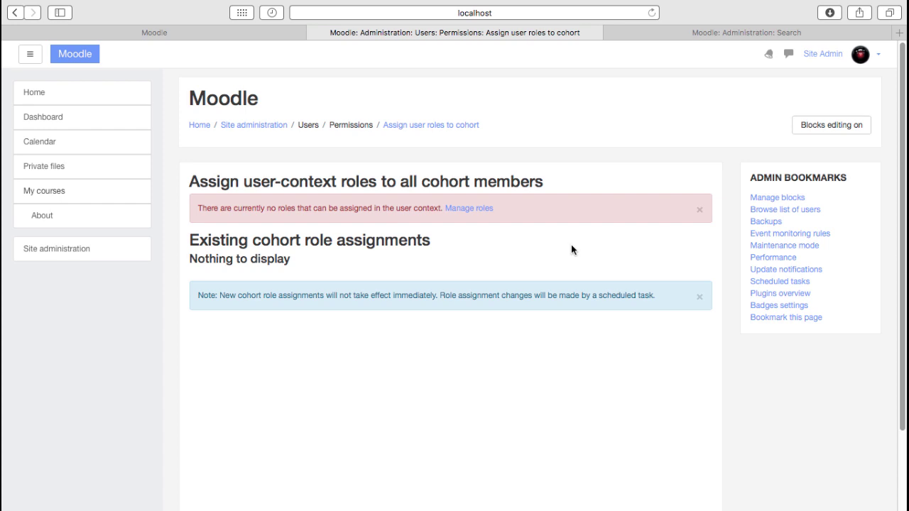
Go to Users via the breadcrumb and open Unsupported role assignments, which reports none found
{"action": "left_click", "coordinate": [307, 126]}
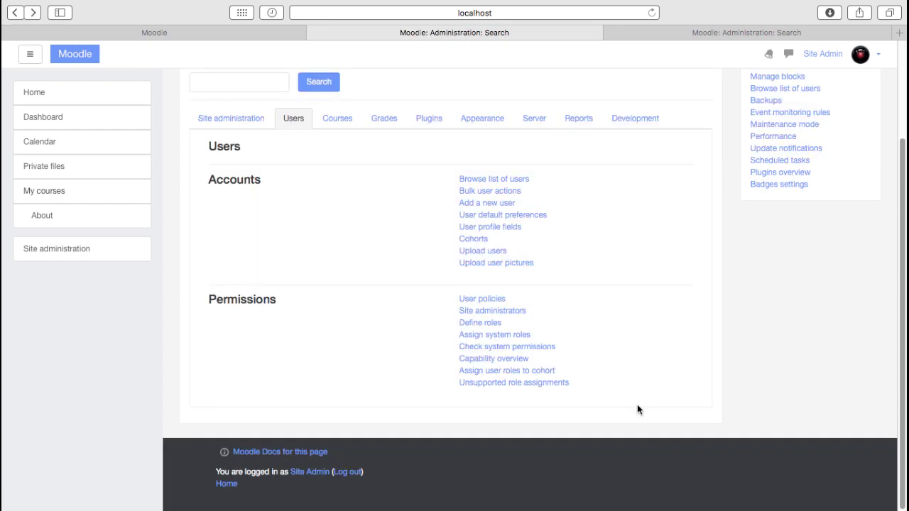
{"action": "left_click", "coordinate": [566, 384]}
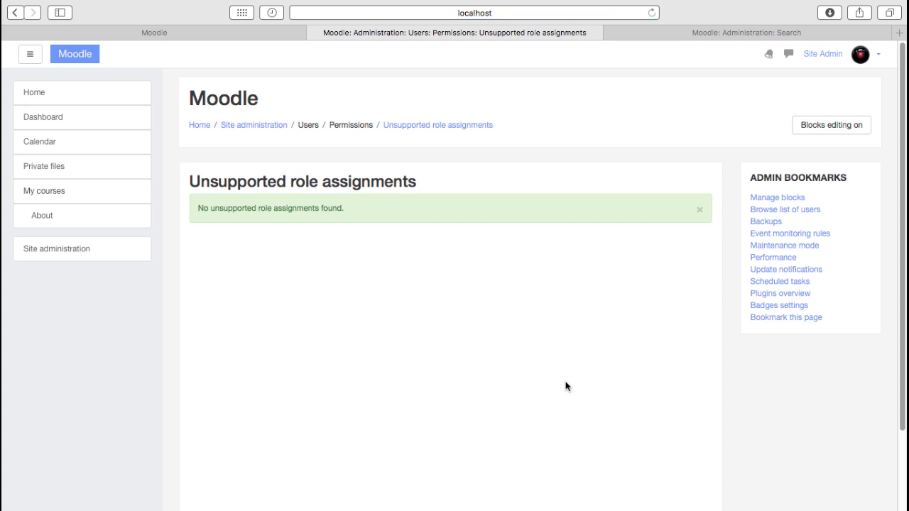